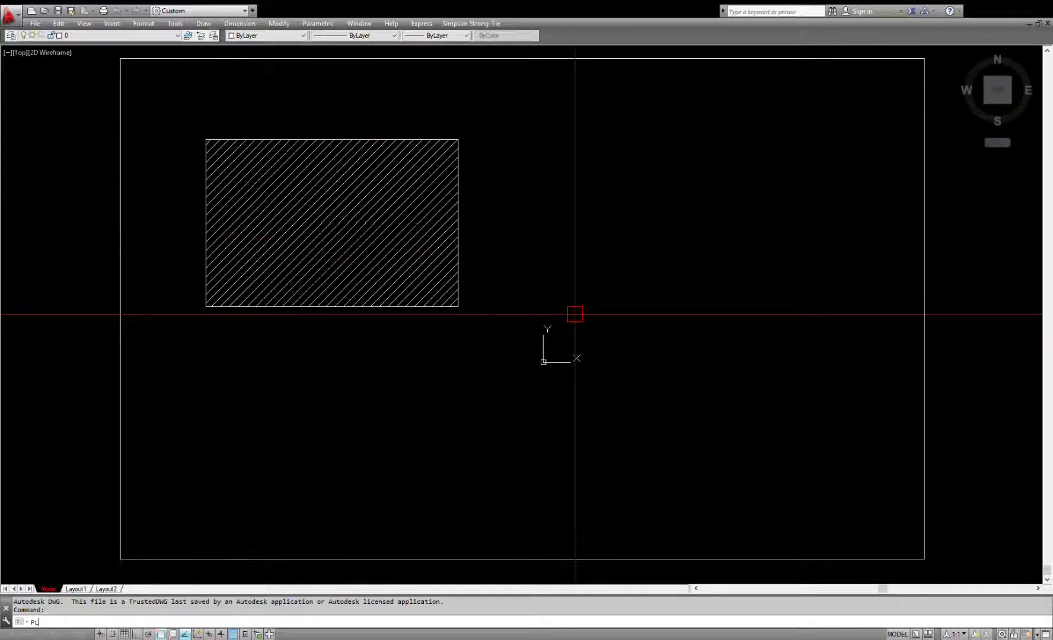
Step: Draw a closed polyline of straight segments beside the hatched rectangle, closing it with an arc
key("Return")
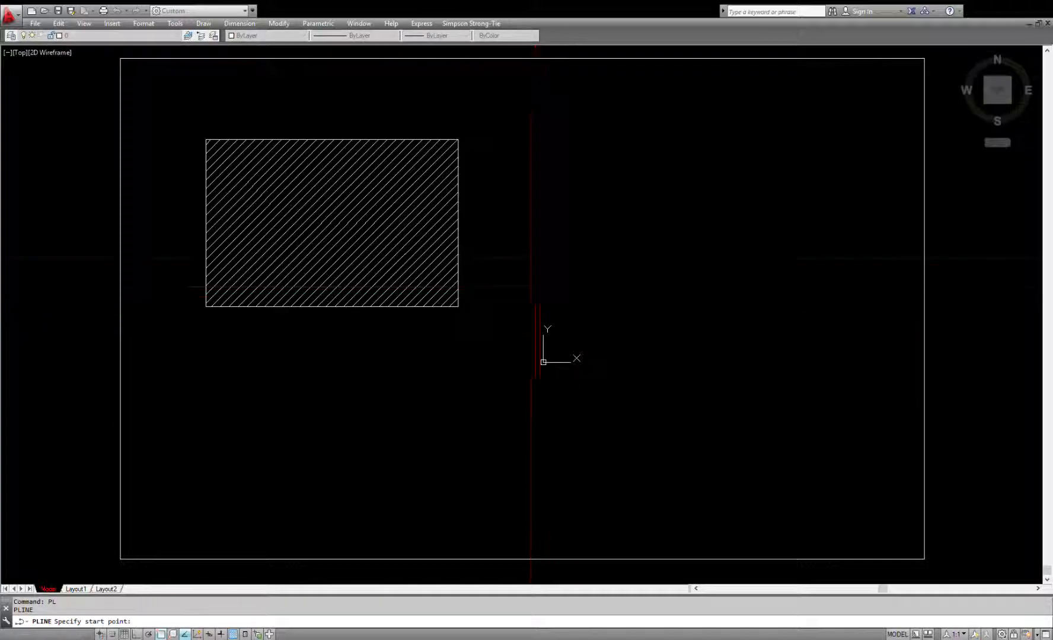
left_click(547, 300)
left_click(545, 301)
left_click(568, 346)
left_click(631, 323)
left_click(644, 283)
type("A")
key("Return")
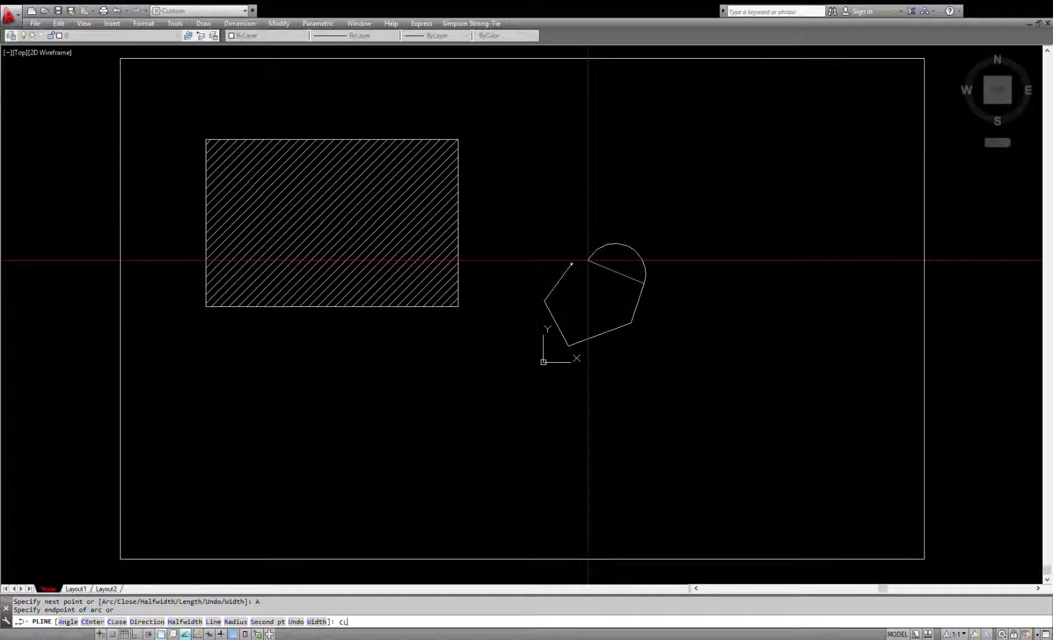
type("CL")
key("Return")
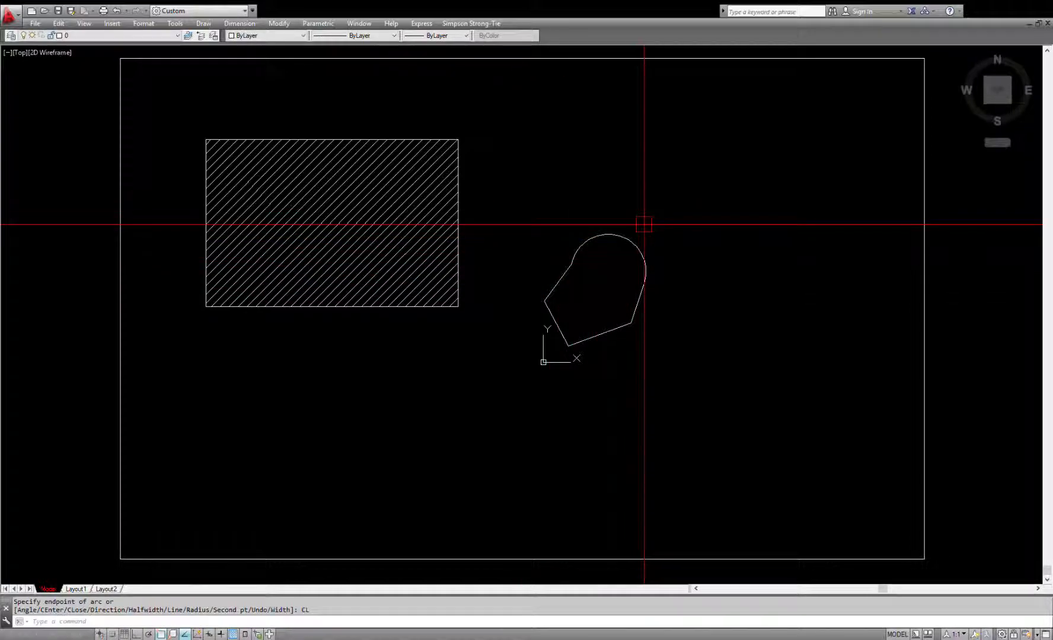
left_click(644, 224)
left_click(621, 248)
key("Escape")
key("Escape")
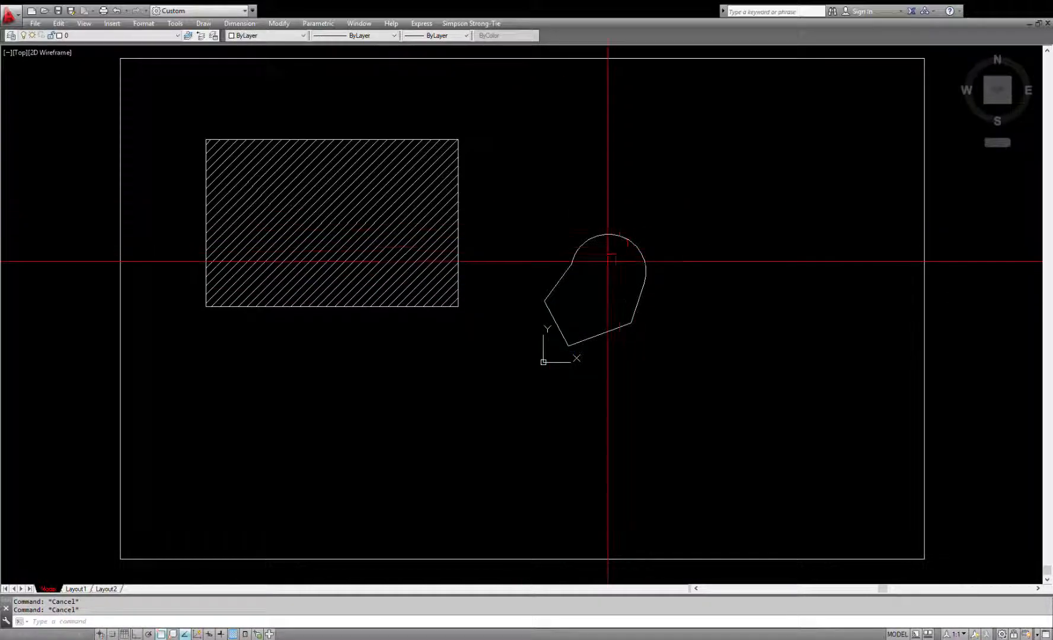
Step: Try to convert the closed polyline containing the arc into a wipeout with the Polyline option
left_click(639, 252)
type("wipeout")
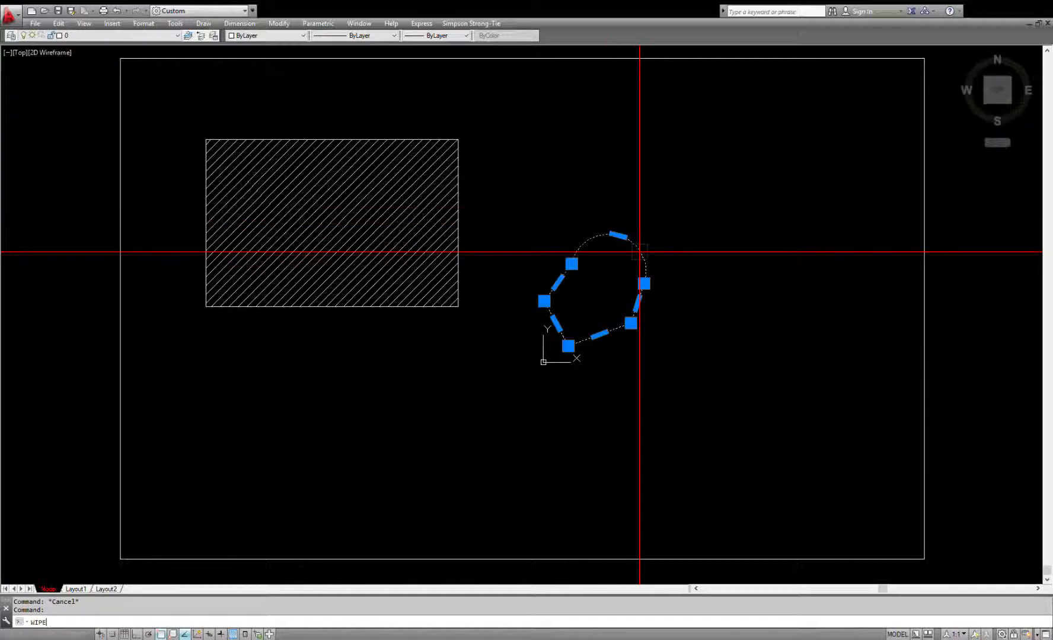
key("Return")
key("Return")
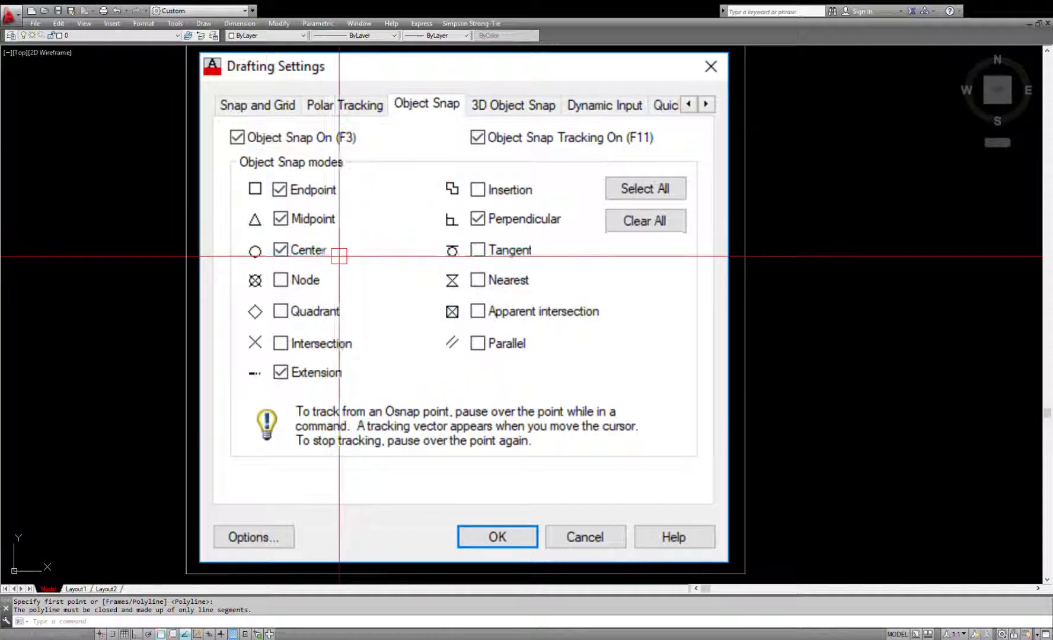
Step: Start a wipeout at one end of the arc and trace the polyline's straight corners to the arc's other end
scroll(324, 264, "down", 5)
middle_click_drag(722, 310, 389, 302)
scroll(389, 303, "down", 5)
middle_click_drag(789, 347, 557, 359)
scroll(743, 235, "up", 4)
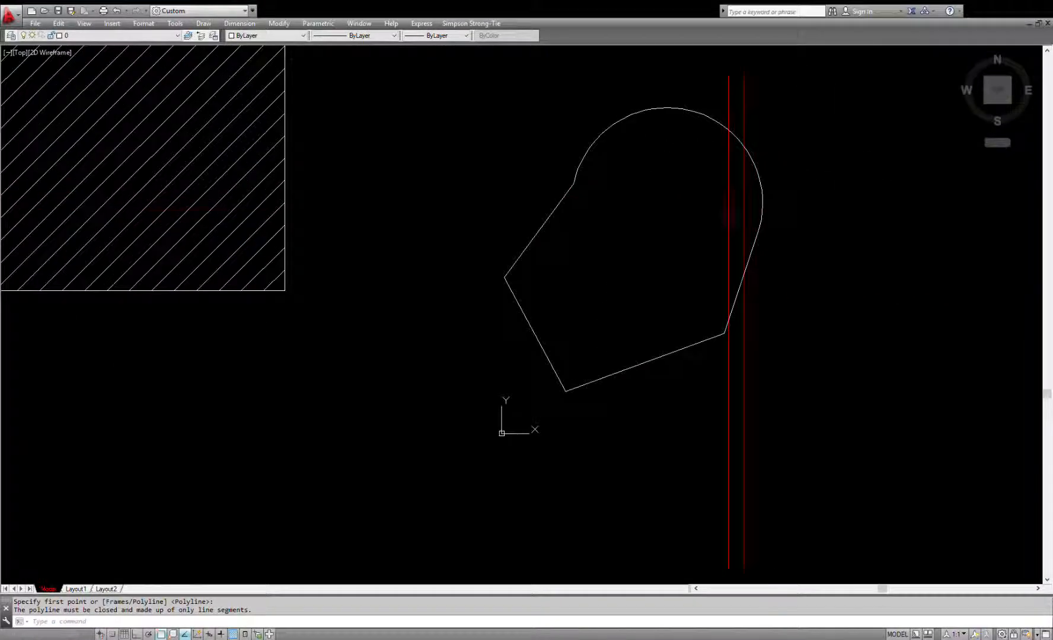
middle_click_drag(684, 188, 633, 209)
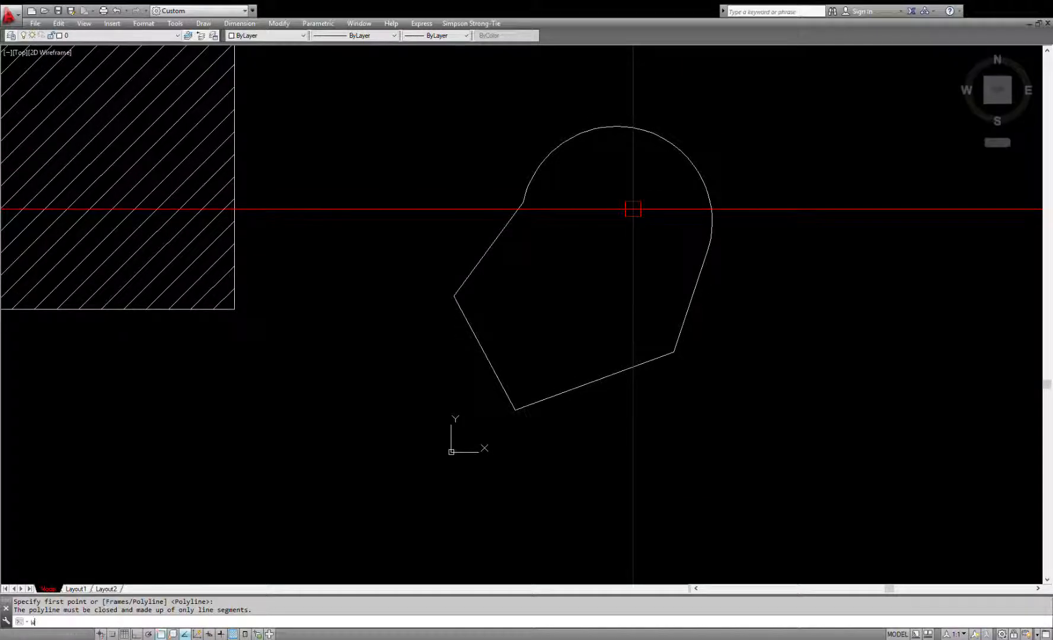
type("OUT")
key("Return")
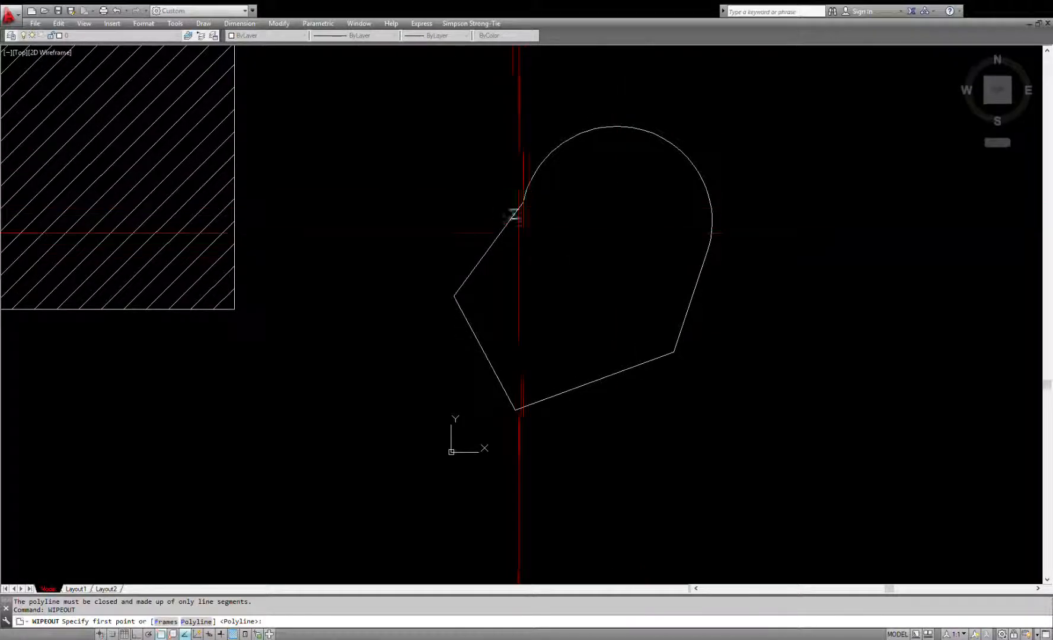
left_click(523, 202)
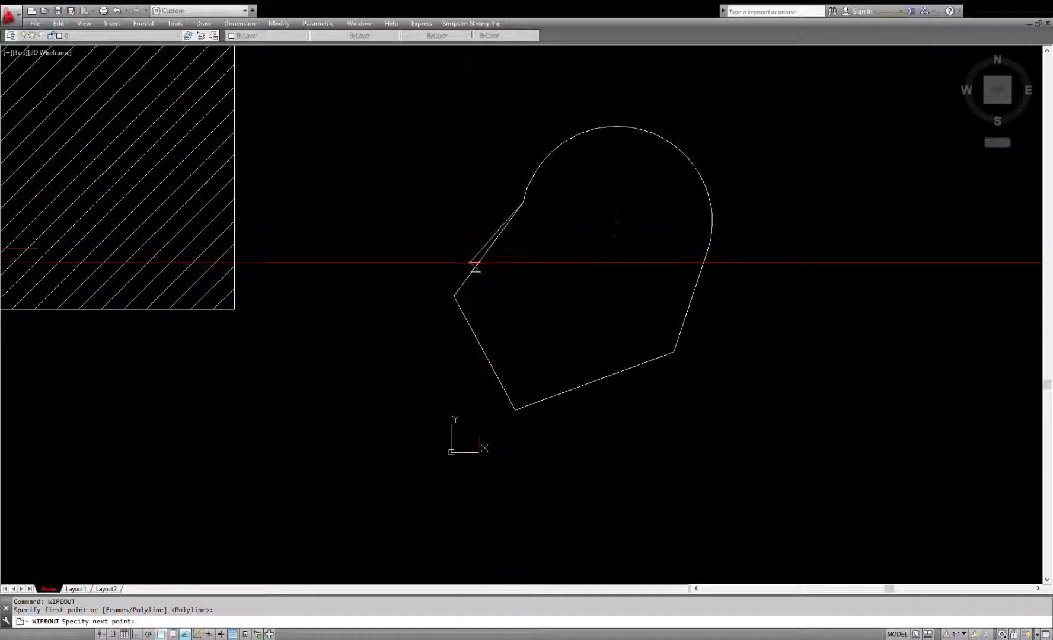
left_click(454, 295)
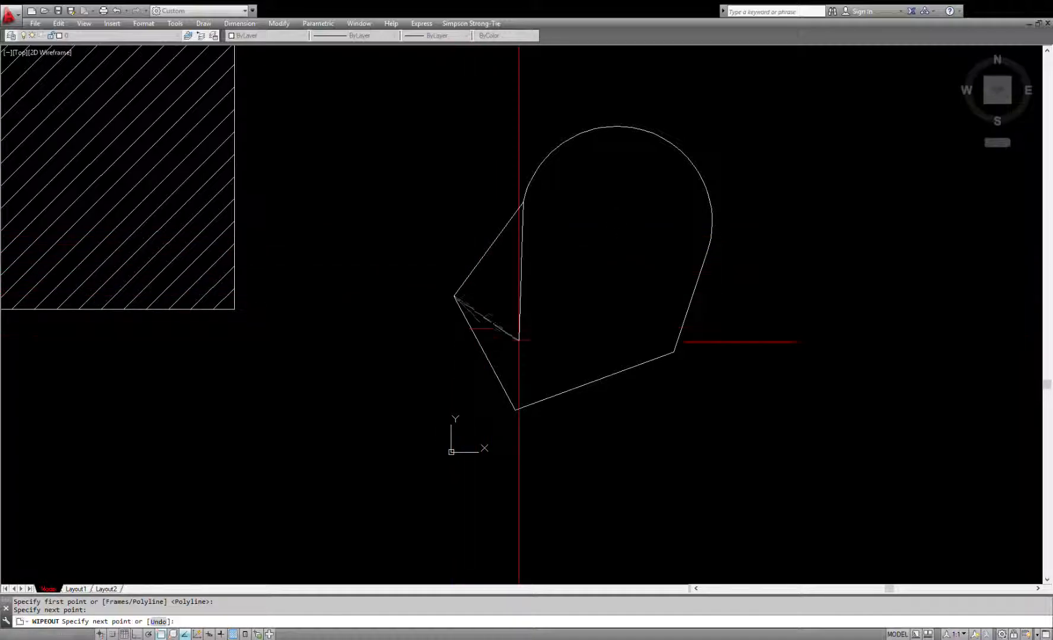
left_click(515, 409)
left_click(674, 352)
left_click(707, 252)
Step: Trace the arc with short wipeout segments back toward the starting corner and finish the wipeout
scroll(675, 148, "up", 4)
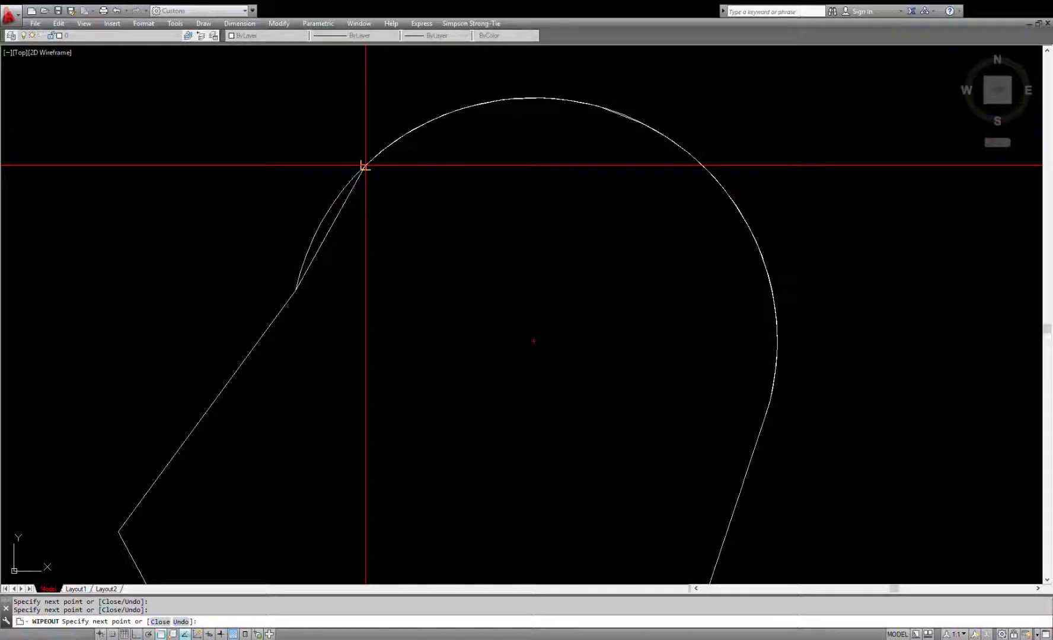
left_click(307, 256)
key("Return")
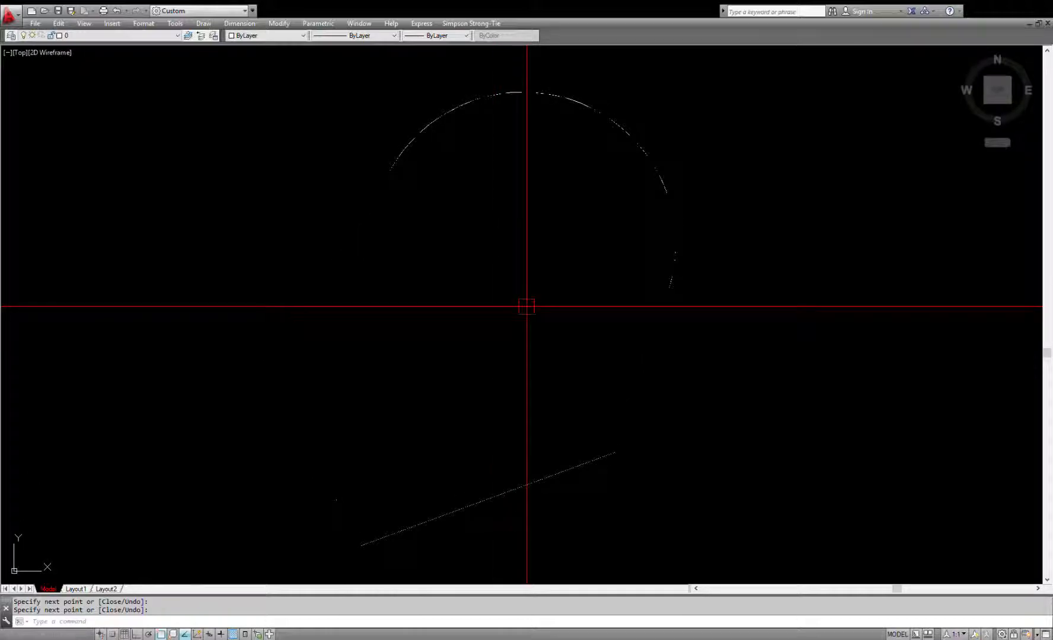
Step: Turn on the wipeout frames with the Frames option of the Wipeout command
type("WIPOUT")
key("Return")
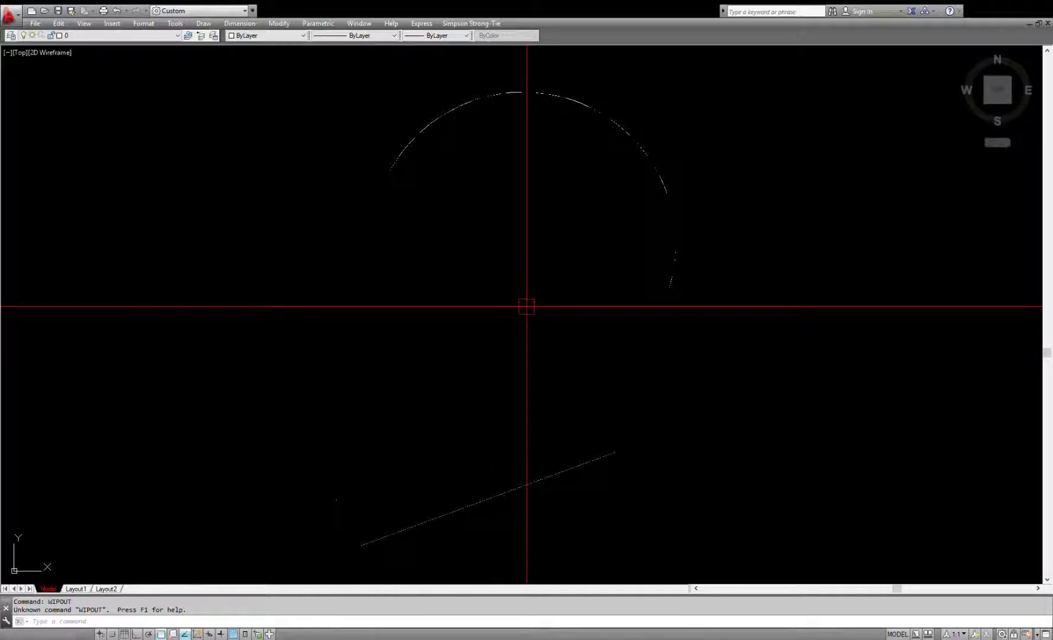
type("WIPEOUT")
key("Return")
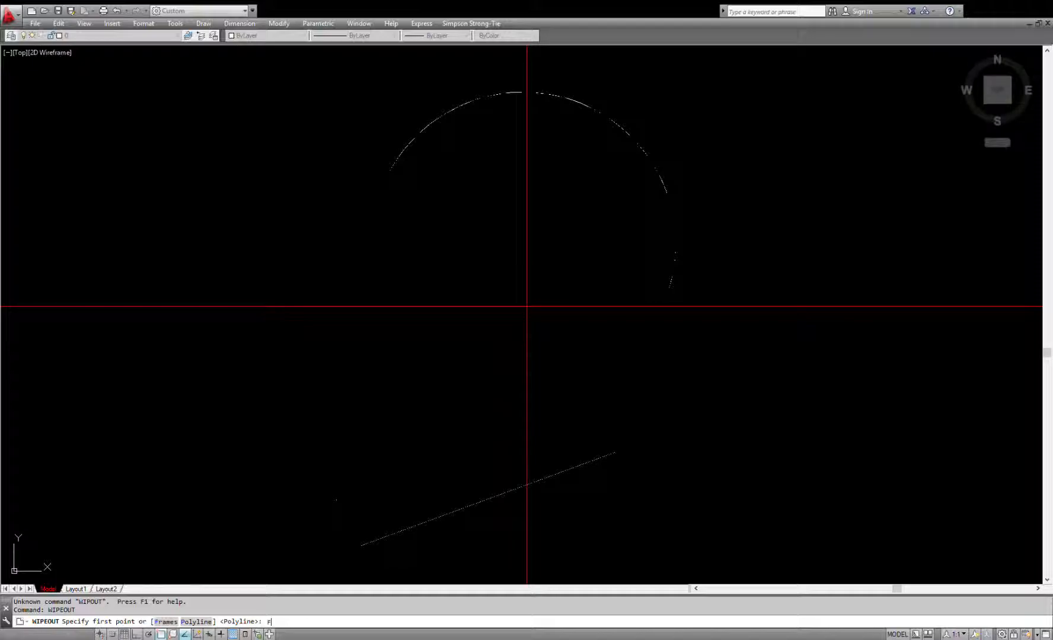
type("F")
key("Return")
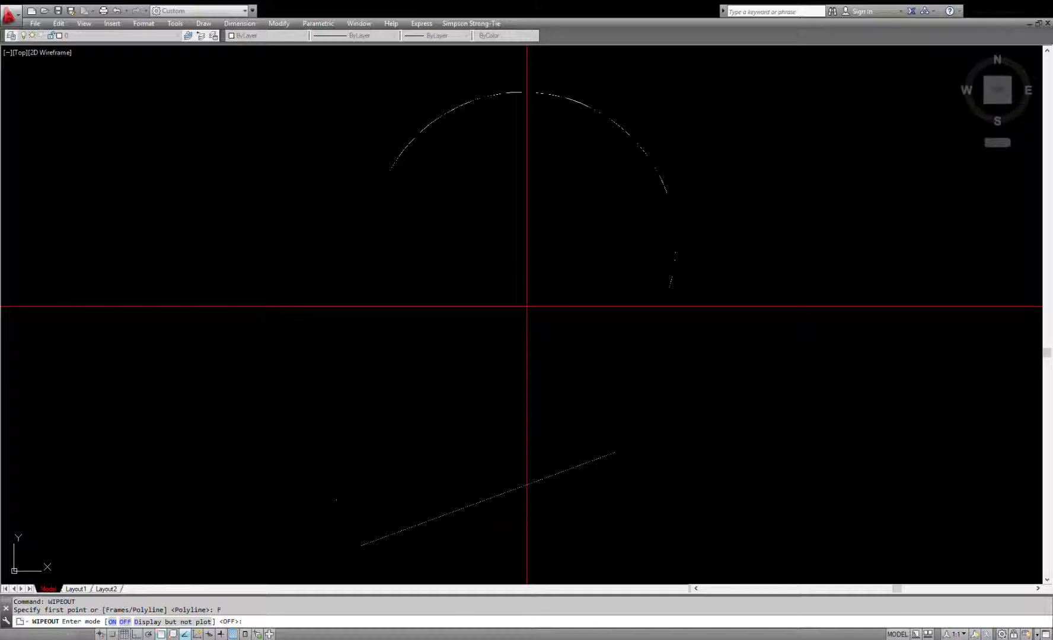
key("Return")
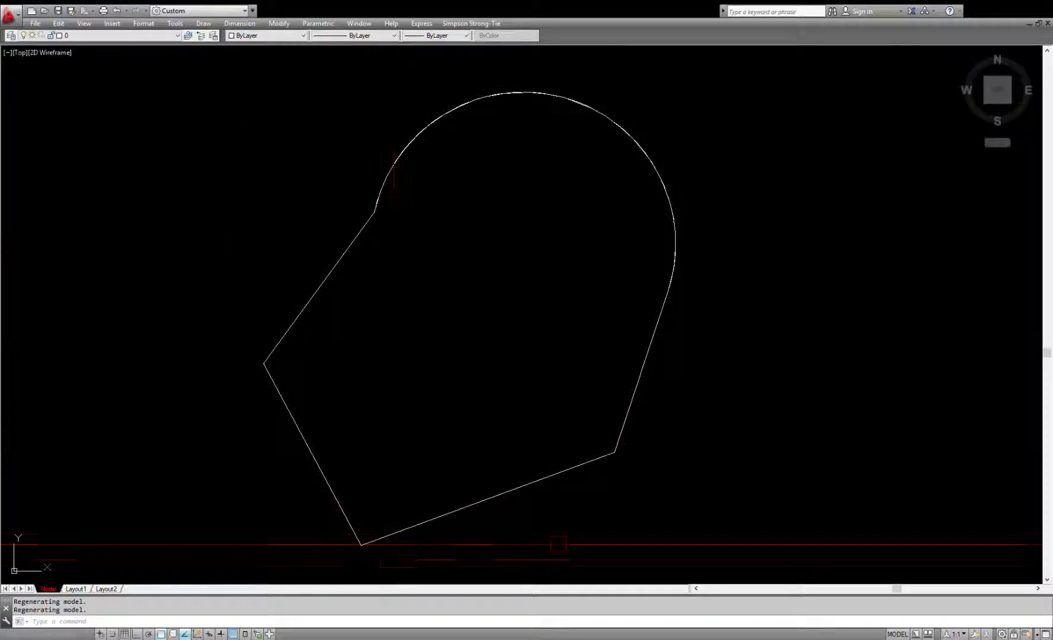
left_click(368, 230)
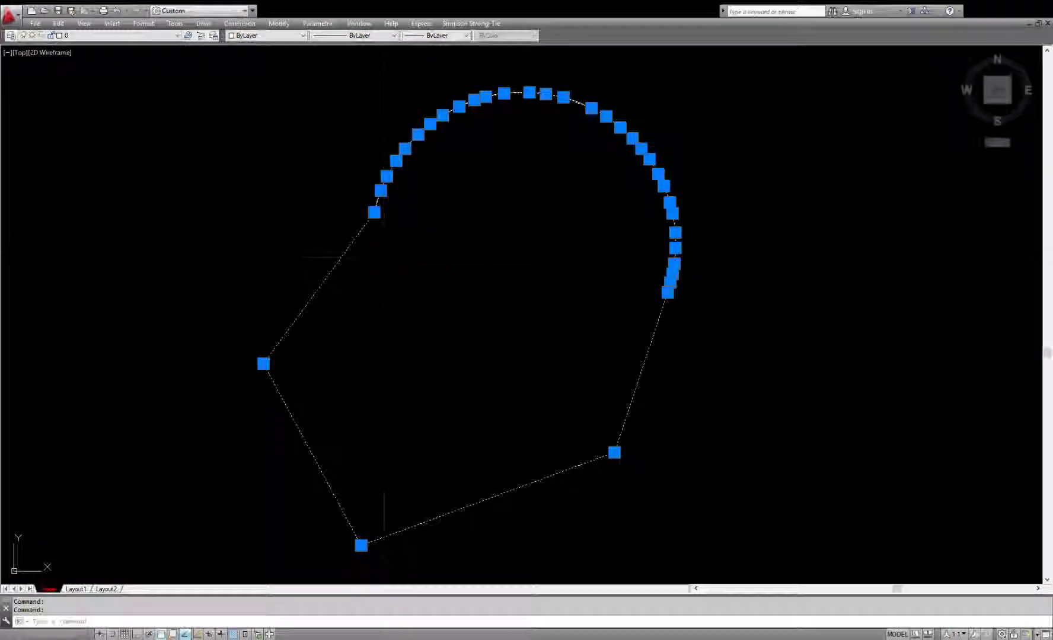
key("Escape")
key("Escape")
Step: Move the wipeout together with its polyline onto the middle of the hatched rectangle
left_click(677, 181)
left_click(620, 228)
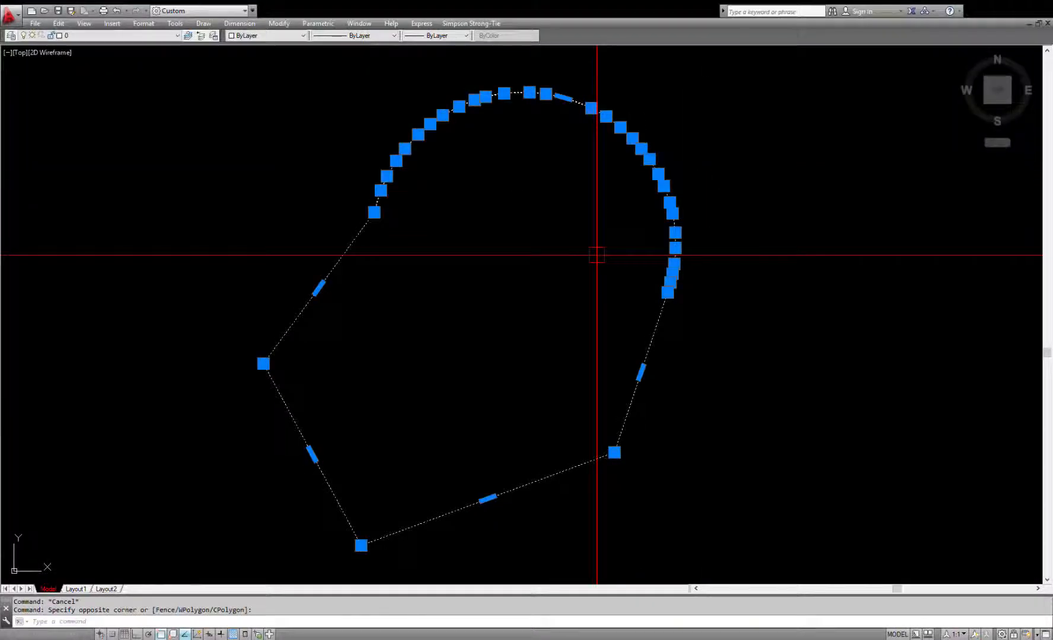
type("m")
key("space")
left_click(522, 267)
scroll(639, 321, "down", 4)
scroll(470, 269, "up", 1)
key("Escape")
key("Escape")
scroll(470, 269, "up", 2)
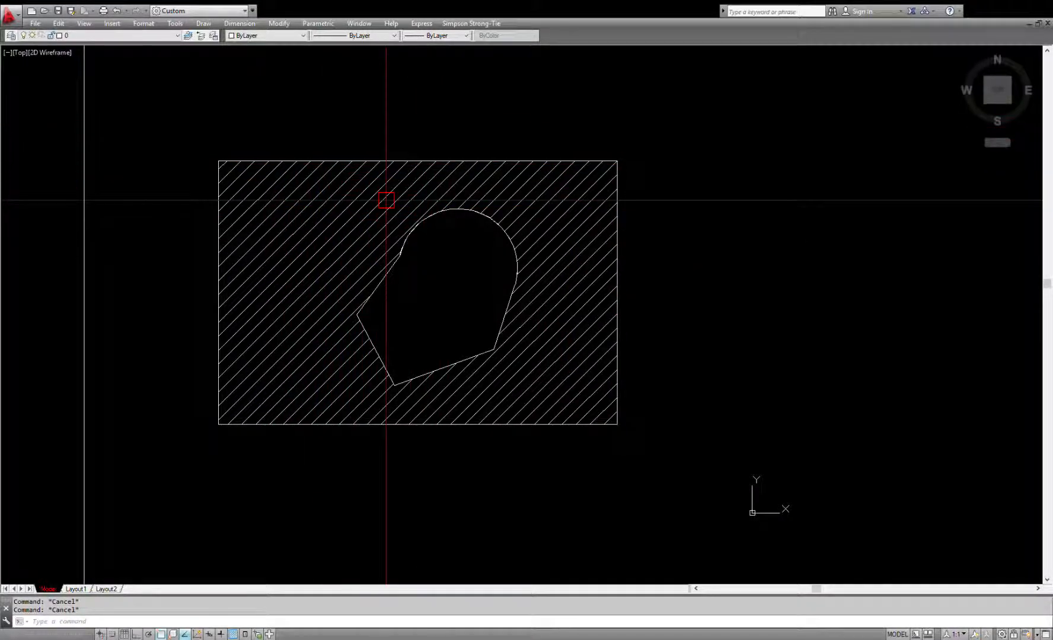
Step: Turn off the wipeout frames with the Frames option of the Wipeout command
scroll(390, 200, "up", 10)
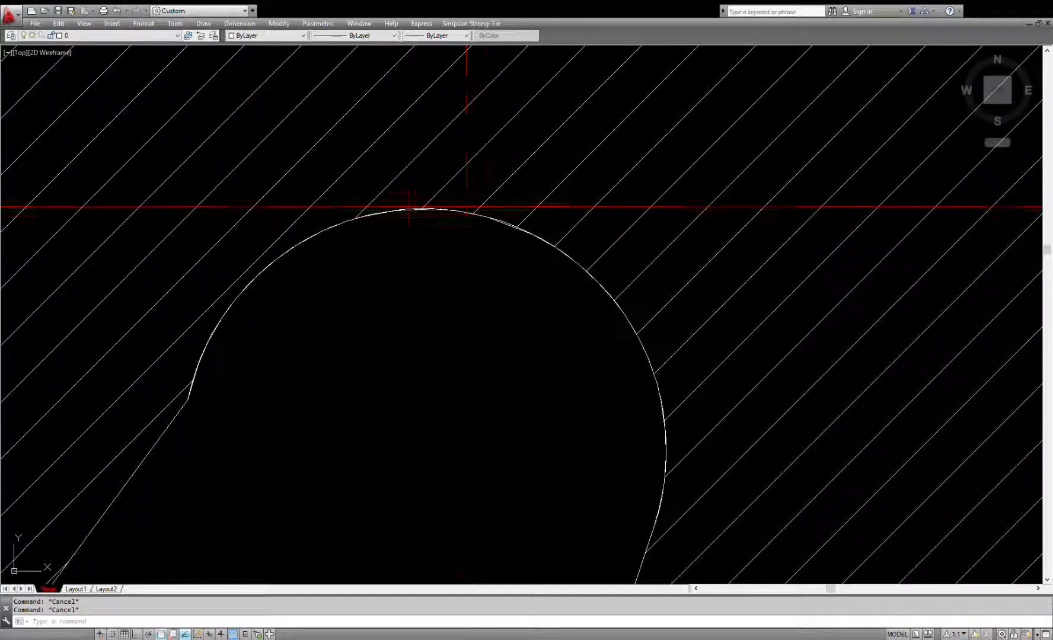
scroll(431, 222, "down", 2)
scroll(431, 222, "up", 2)
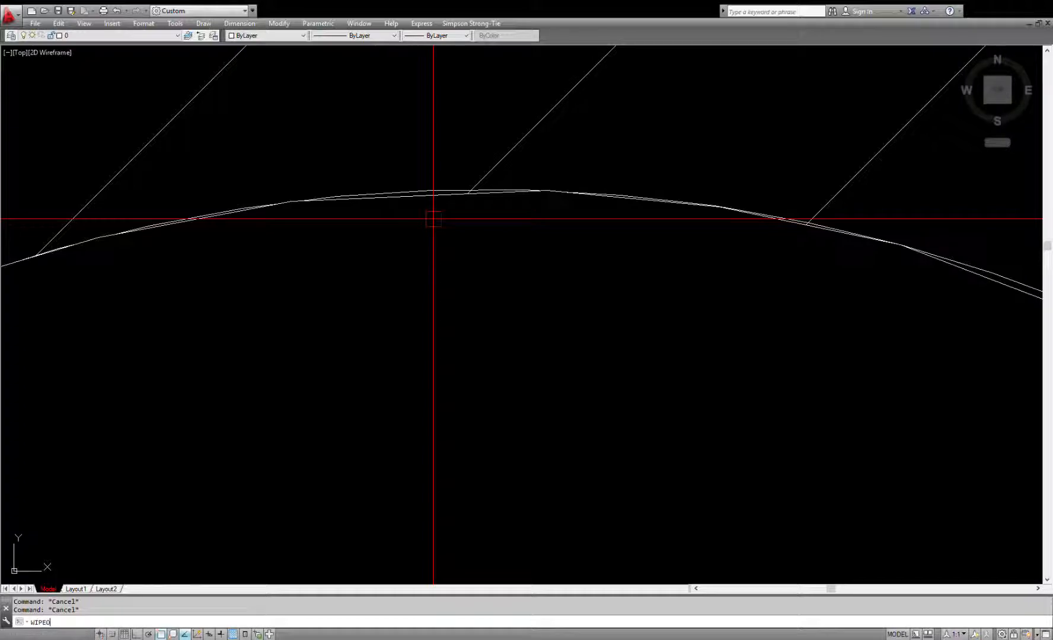
type("UT")
key("Return")
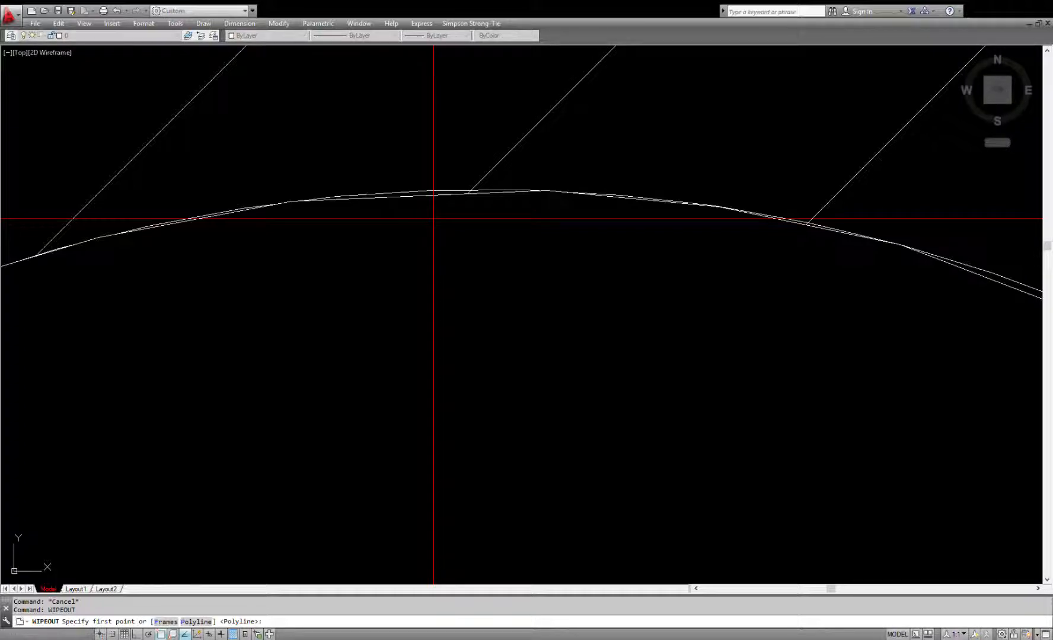
type("FRAMES")
key("Return")
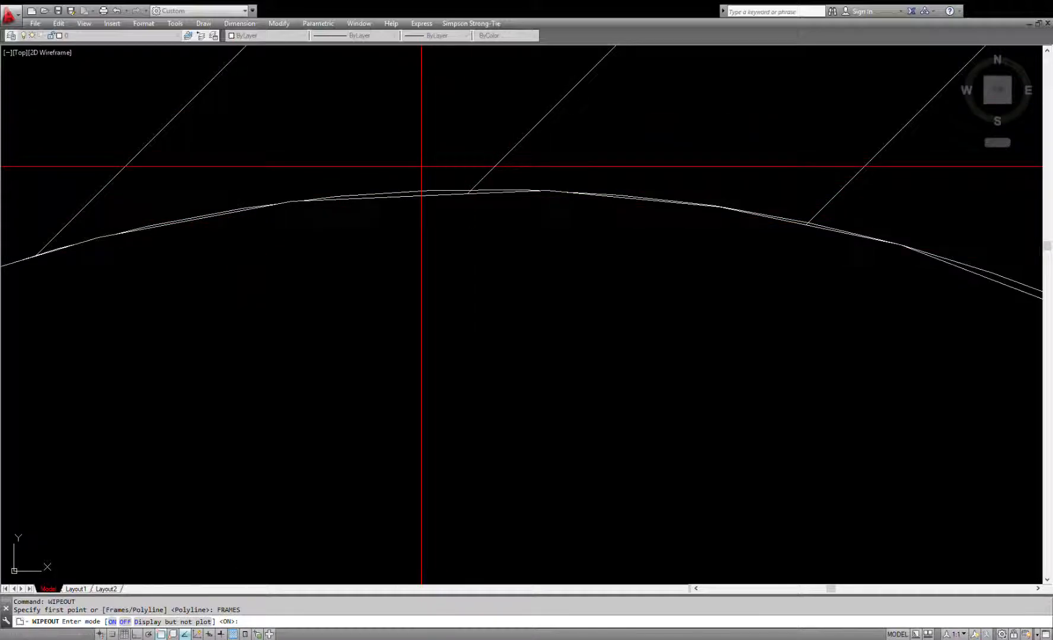
type("OFF")
key("Return")
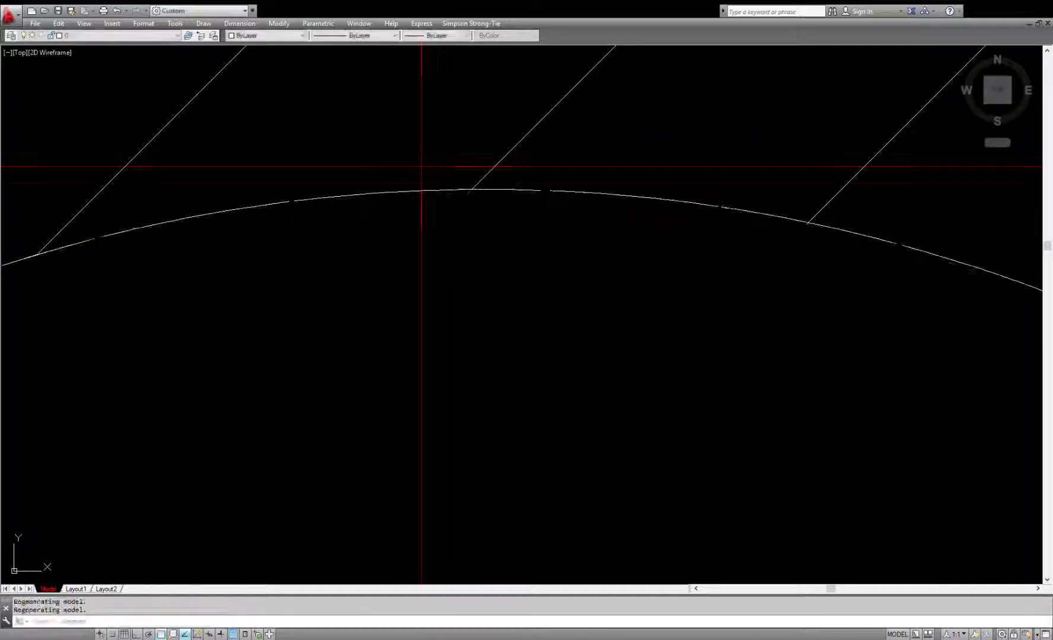
left_click(296, 267)
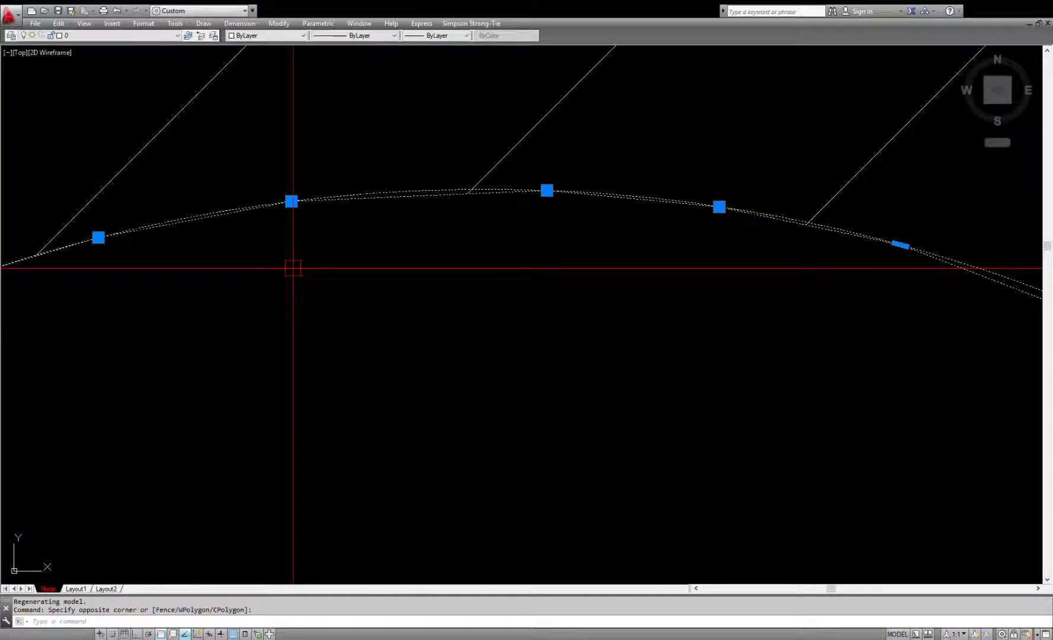
key("Escape")
key("Escape")
Step: Send the wipeout to the back with the Draworder command's Back option
scroll(368, 196, "down", 5)
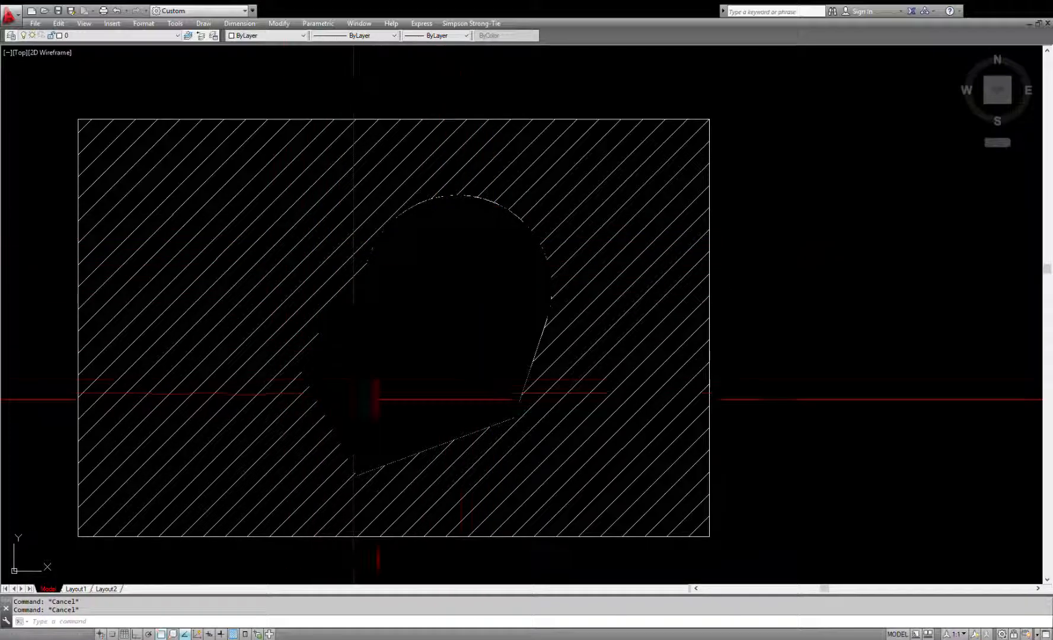
scroll(465, 238, "up", 3)
scroll(465, 238, "down", 2)
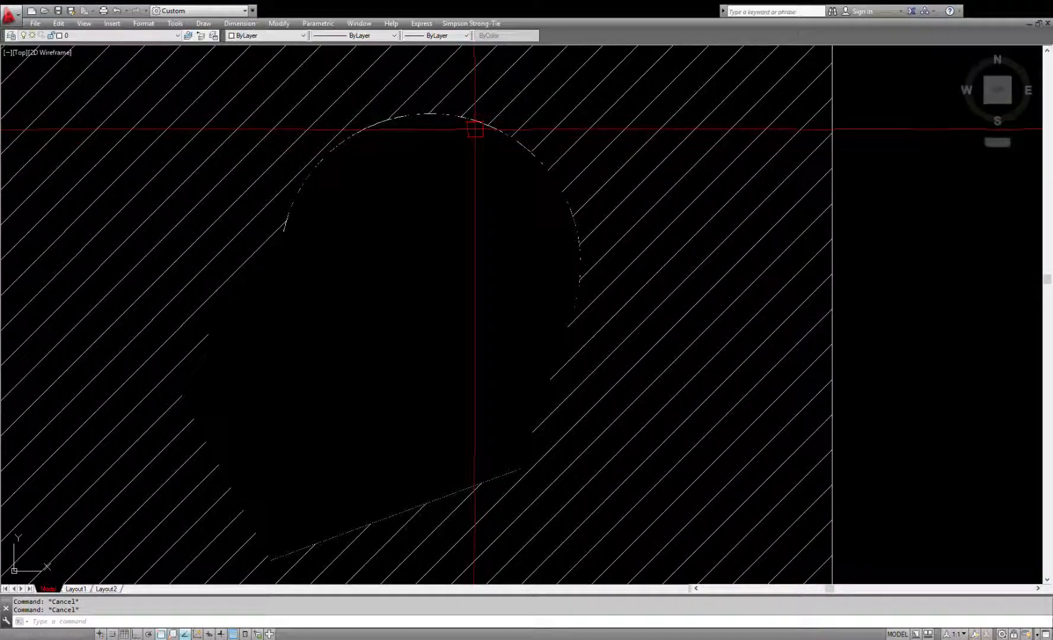
left_click(452, 115)
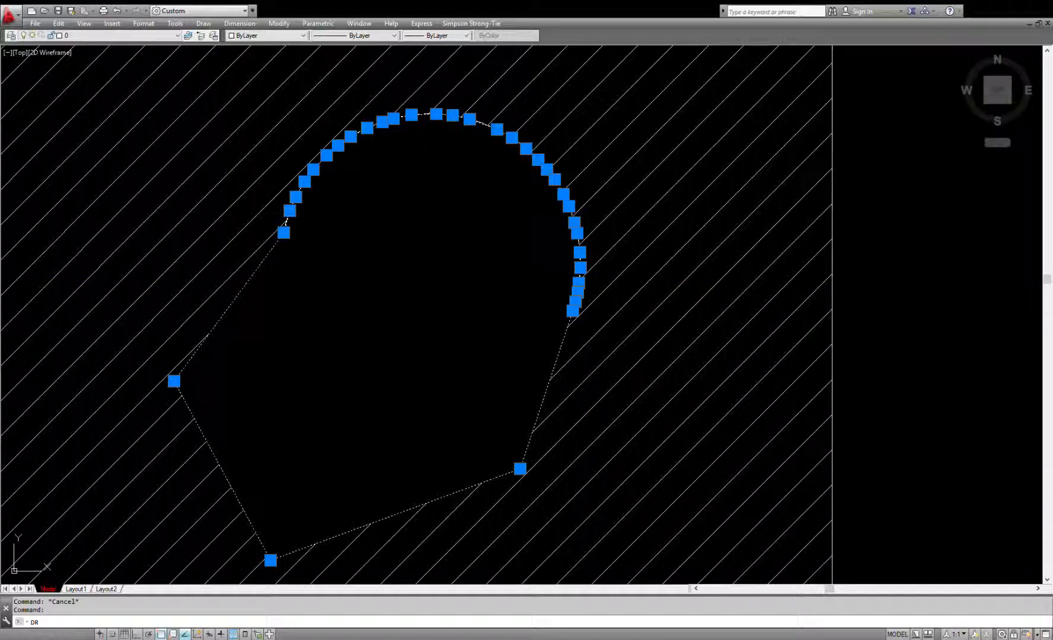
key("Return")
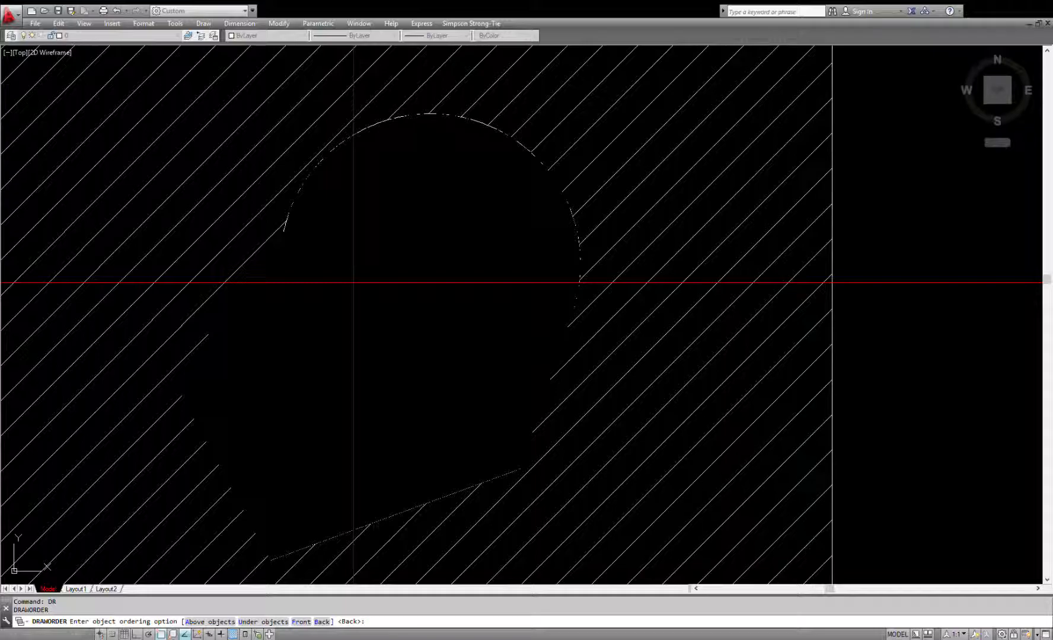
key("Return")
Step: Send the hatched rectangle together with its hatch to the back with the Draworder command's Back option
scroll(391, 230, "down", 2)
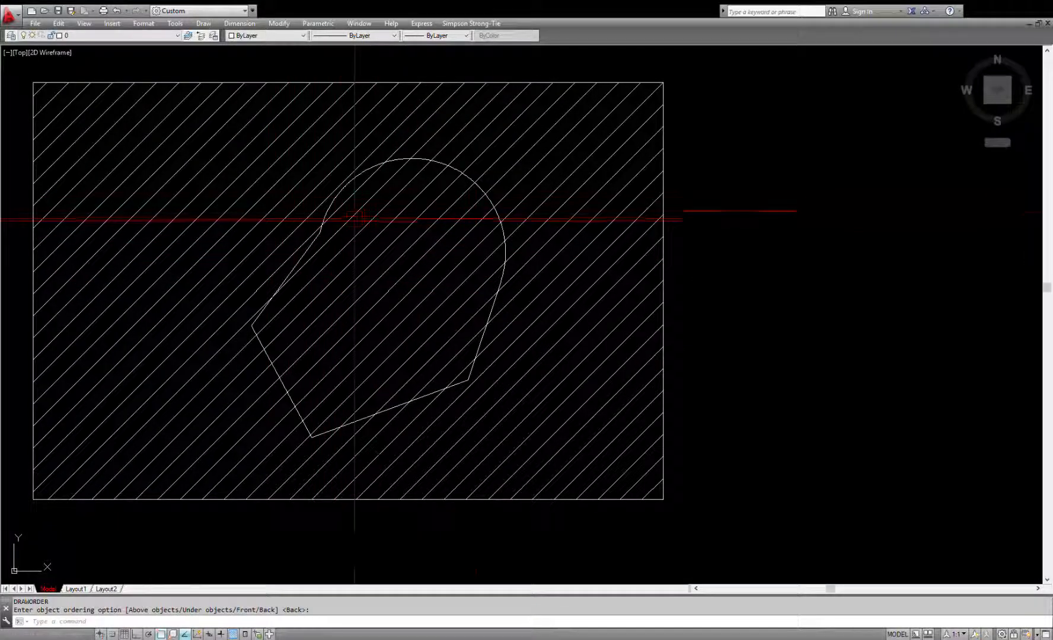
scroll(435, 357, "down", 2)
scroll(404, 319, "up", 2)
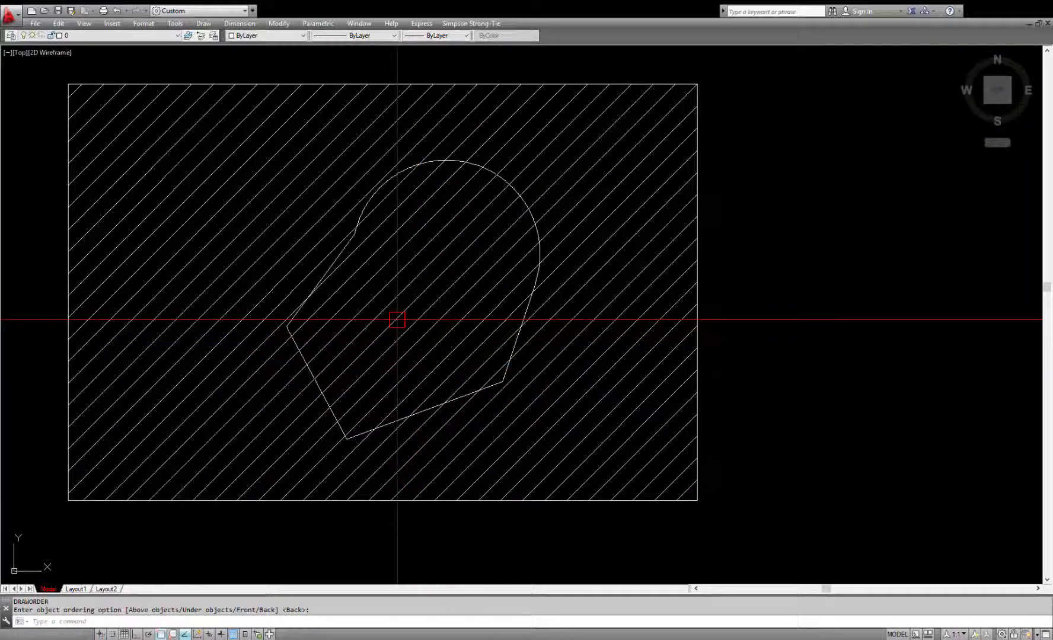
left_click(732, 64)
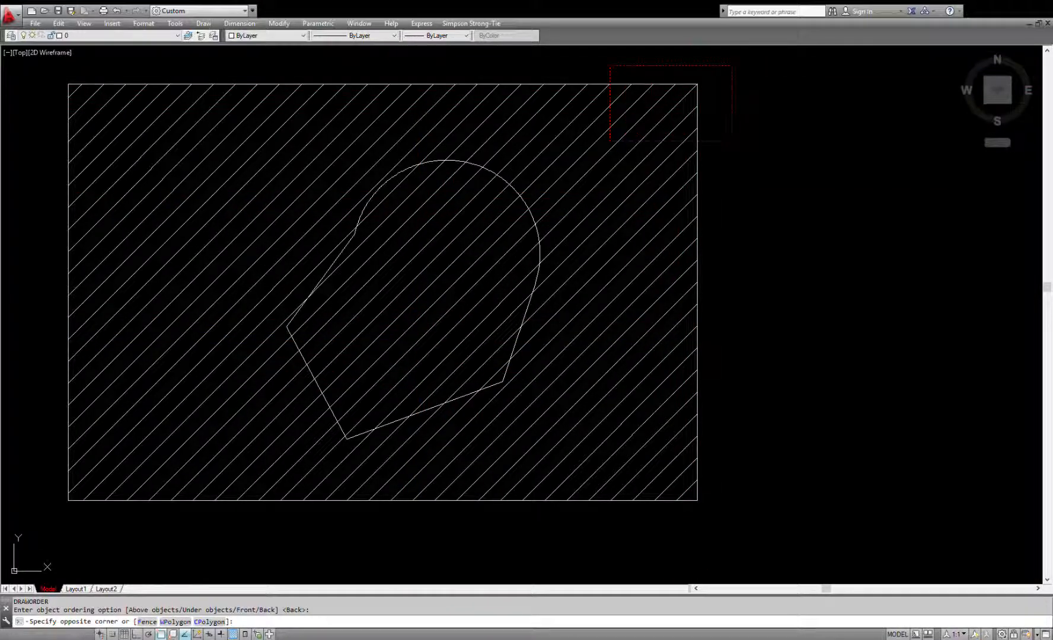
left_click(611, 141)
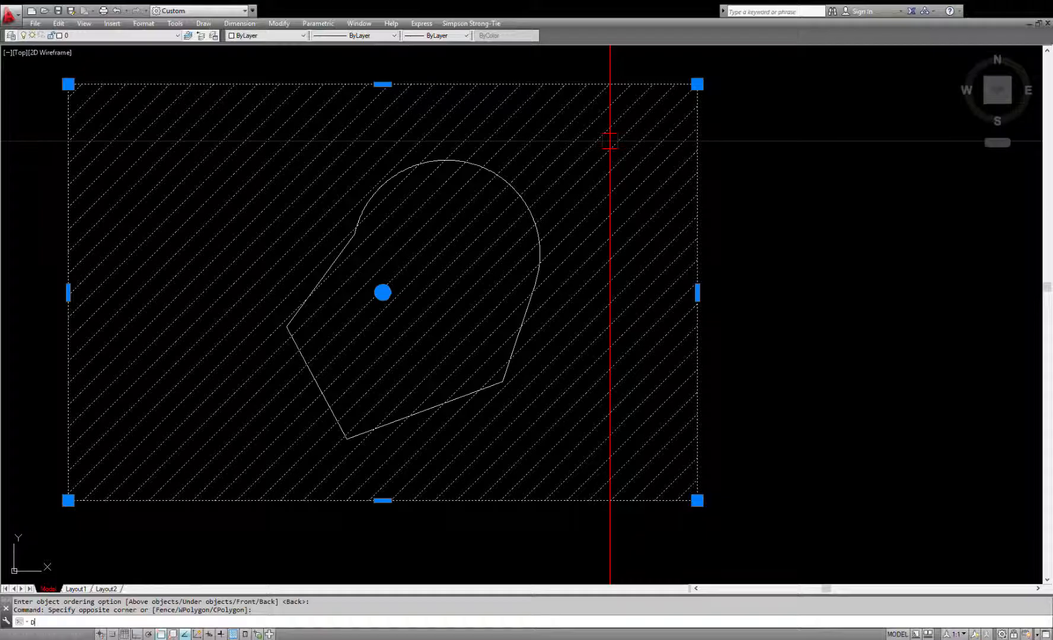
type("DR")
key("Return")
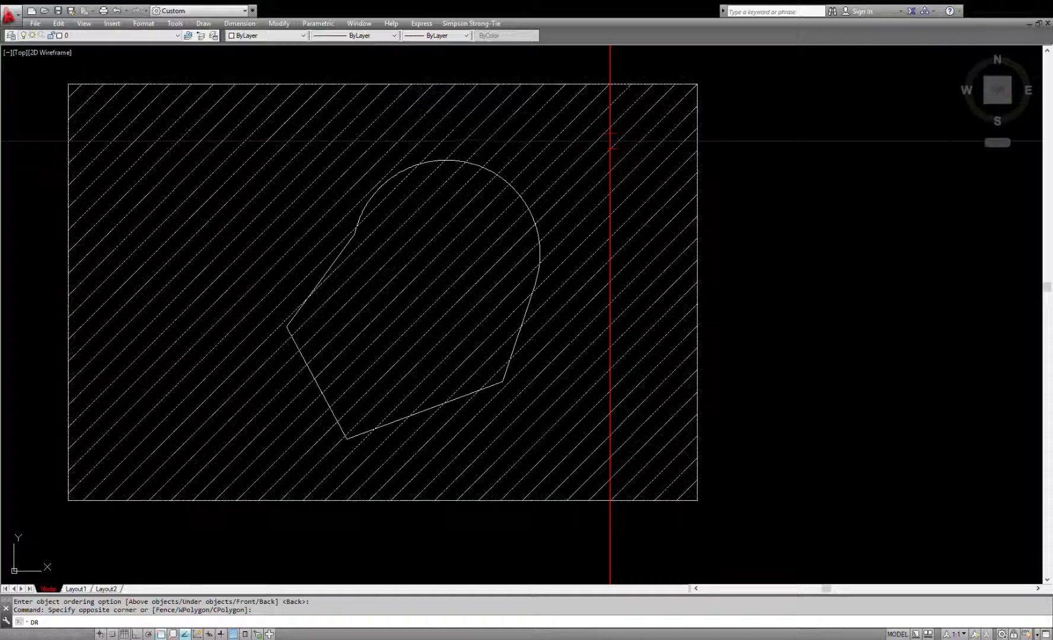
key("Return")
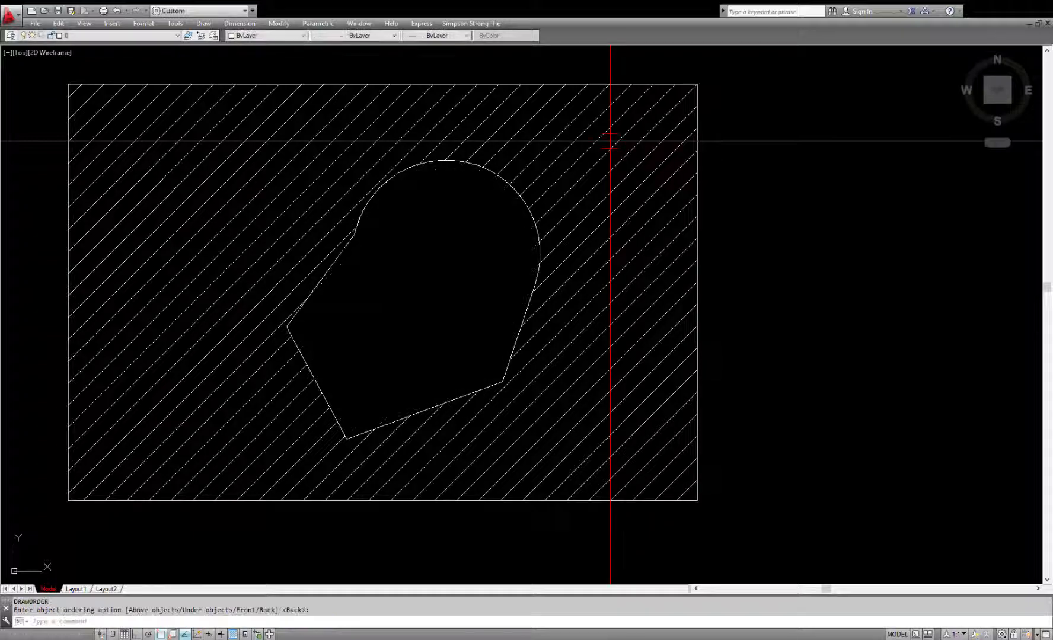
Step: Examine the masked area in the hatched rectangle and the inscribed and circumscribed polygon examples beside the large frame
scroll(513, 207, "down", 2)
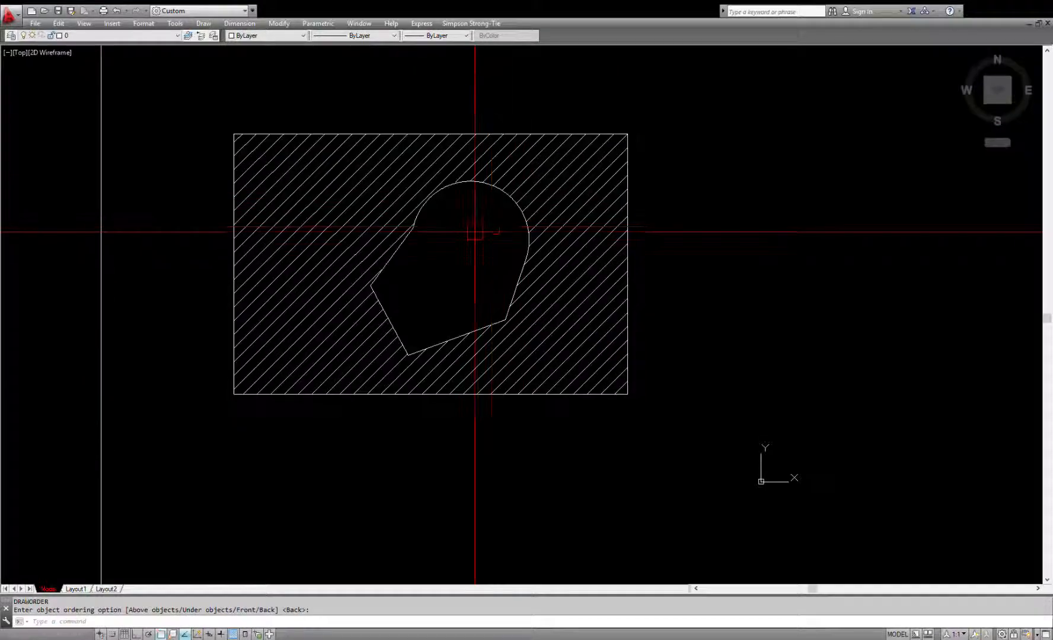
scroll(475, 232, "up", 2)
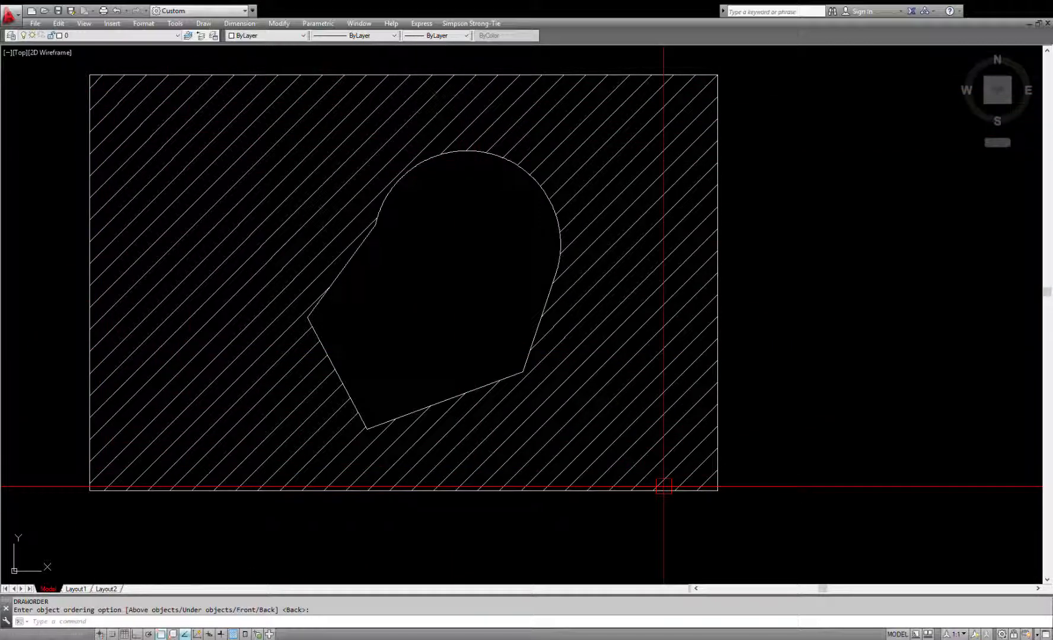
scroll(487, 321, "down", 2)
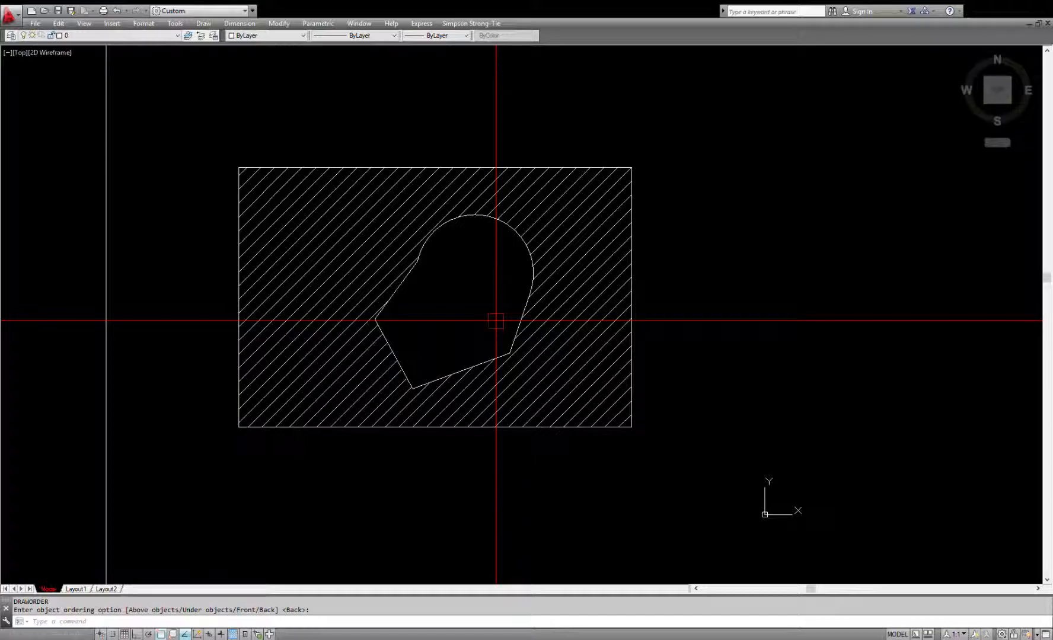
scroll(493, 329, "down", 2)
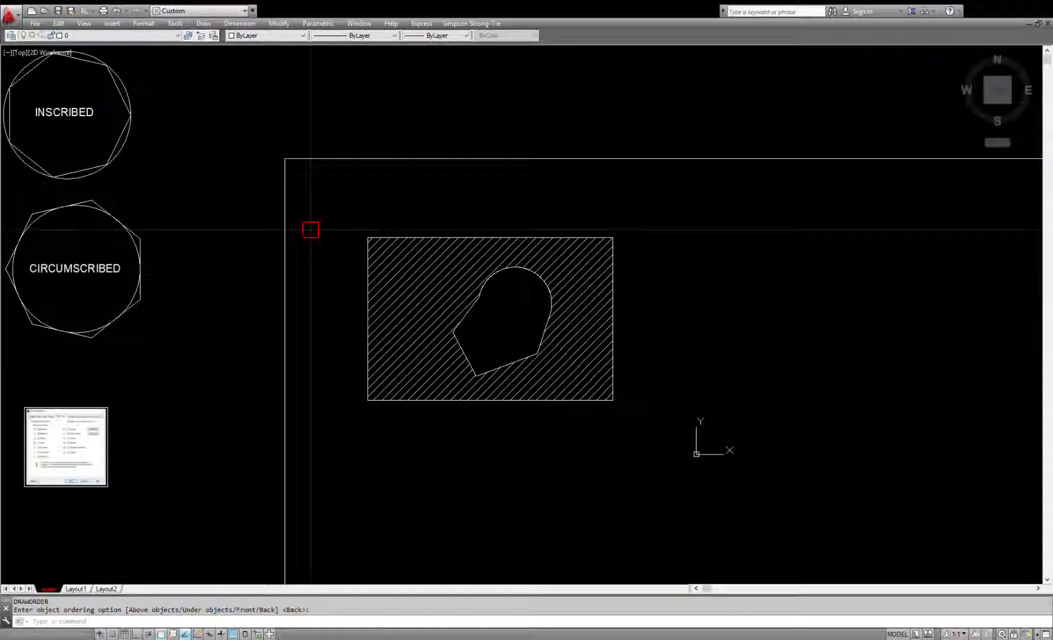
middle_click_drag(308, 228, 617, 381)
scroll(404, 324, "up", 2)
middle_click_drag(425, 331, 455, 313)
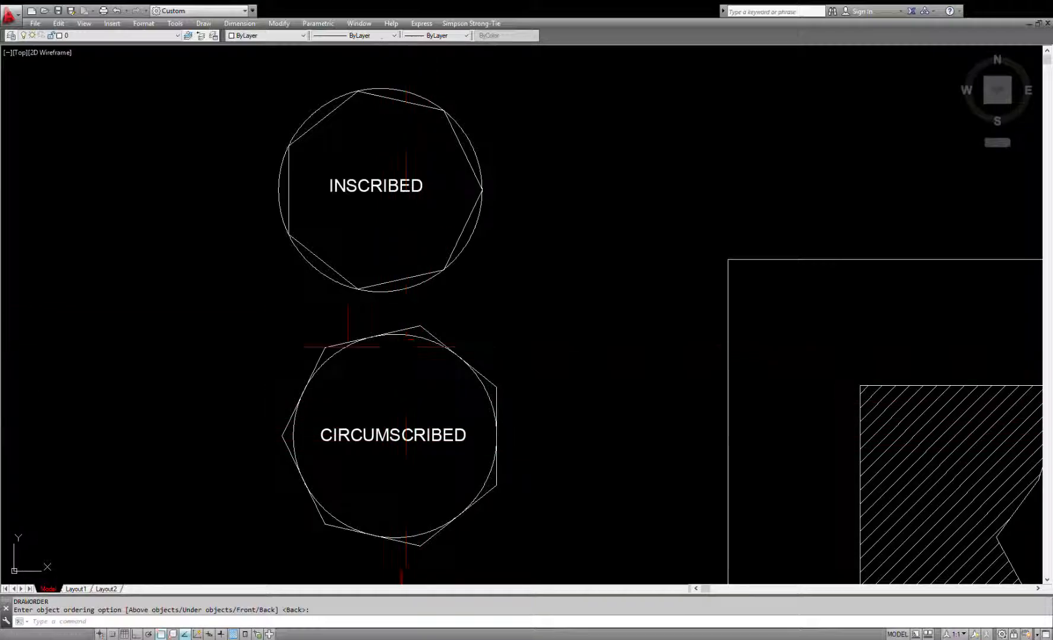
scroll(255, 201, "down", 4)
scroll(742, 330, "up", 5)
Step: Draw a 35-sided polygon, inscribed in a circle, in the empty area beside the hatched rectangle
middle_click_drag(746, 334, 538, 310)
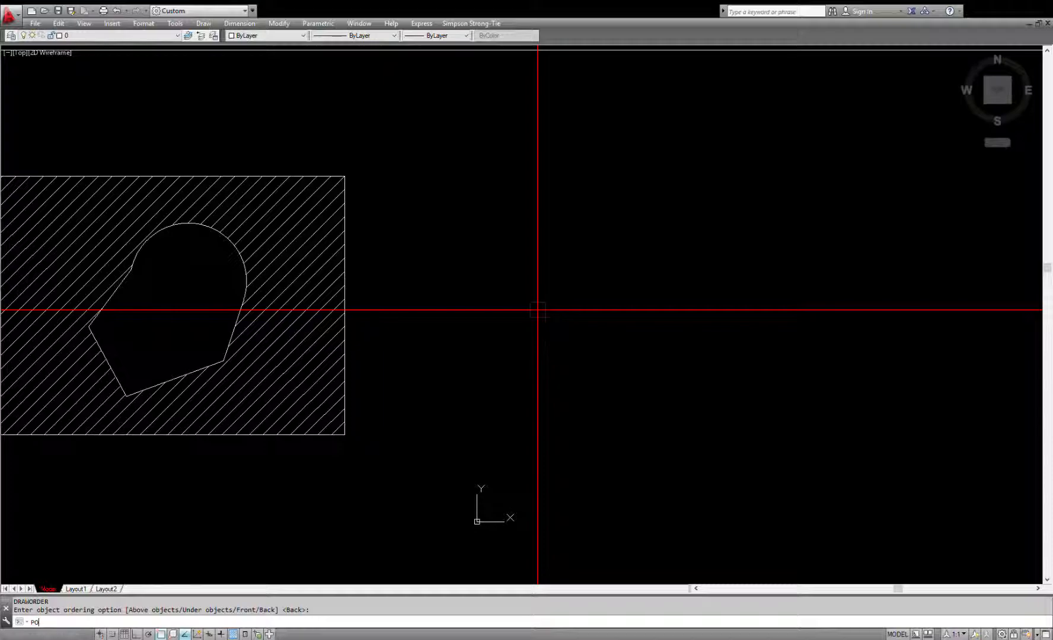
key("Return")
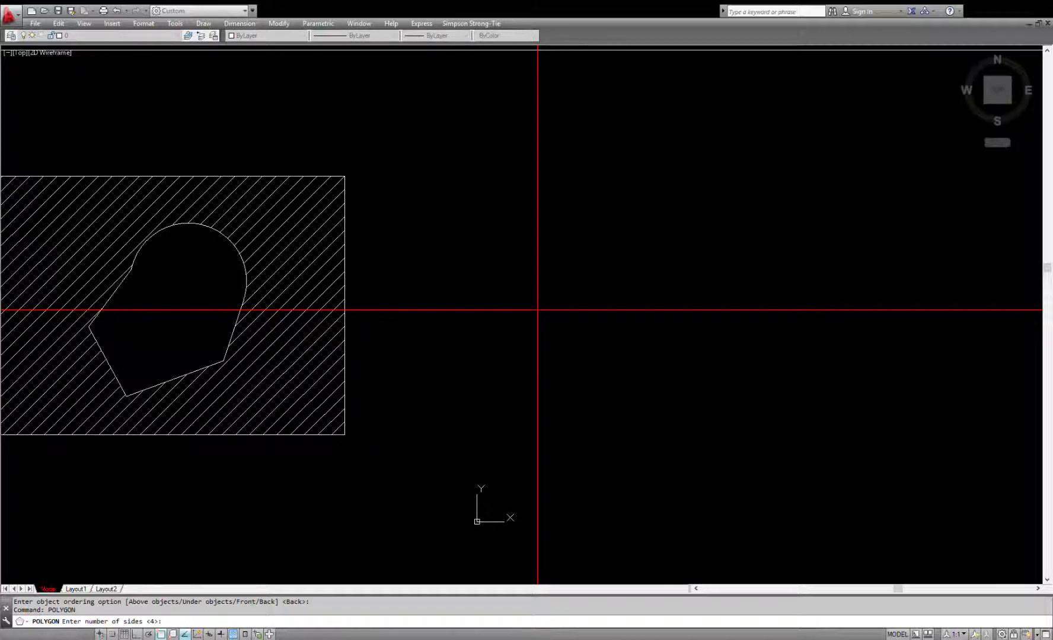
key("Return")
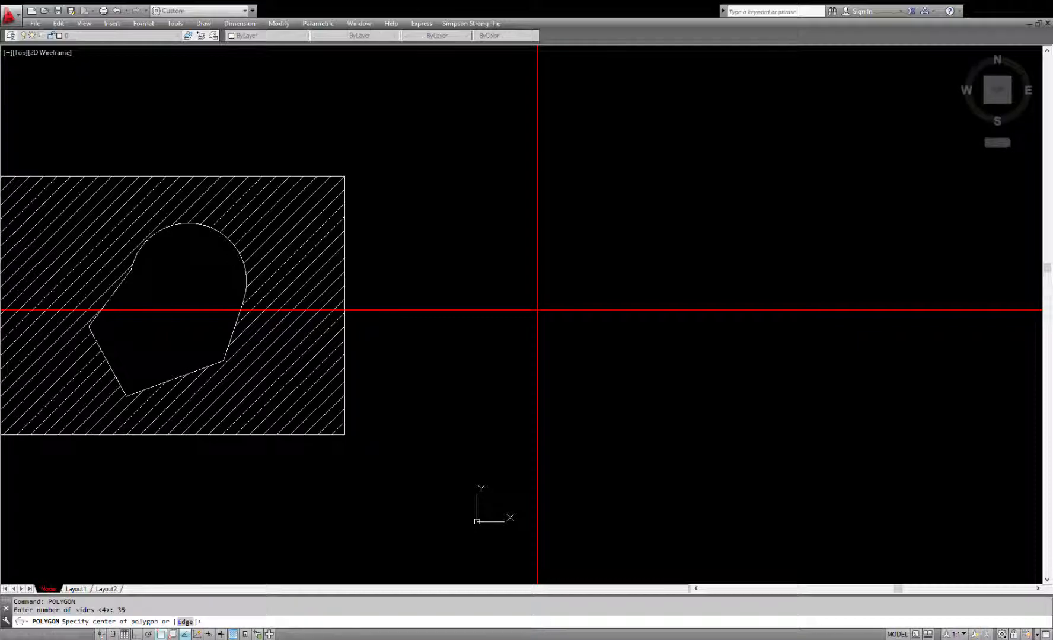
left_click(584, 306)
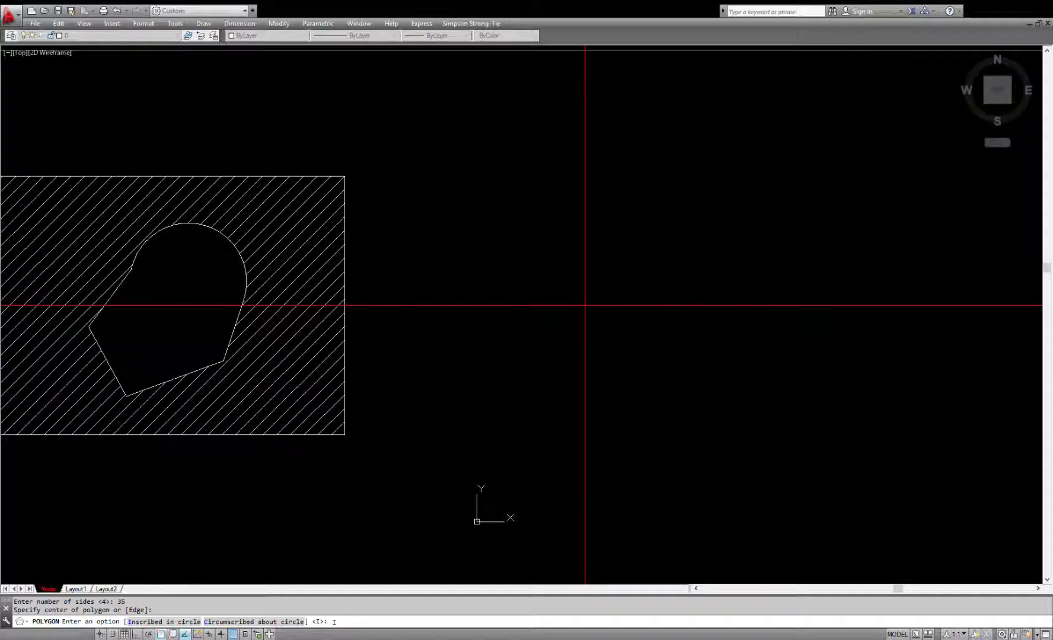
type("I")
key("Return")
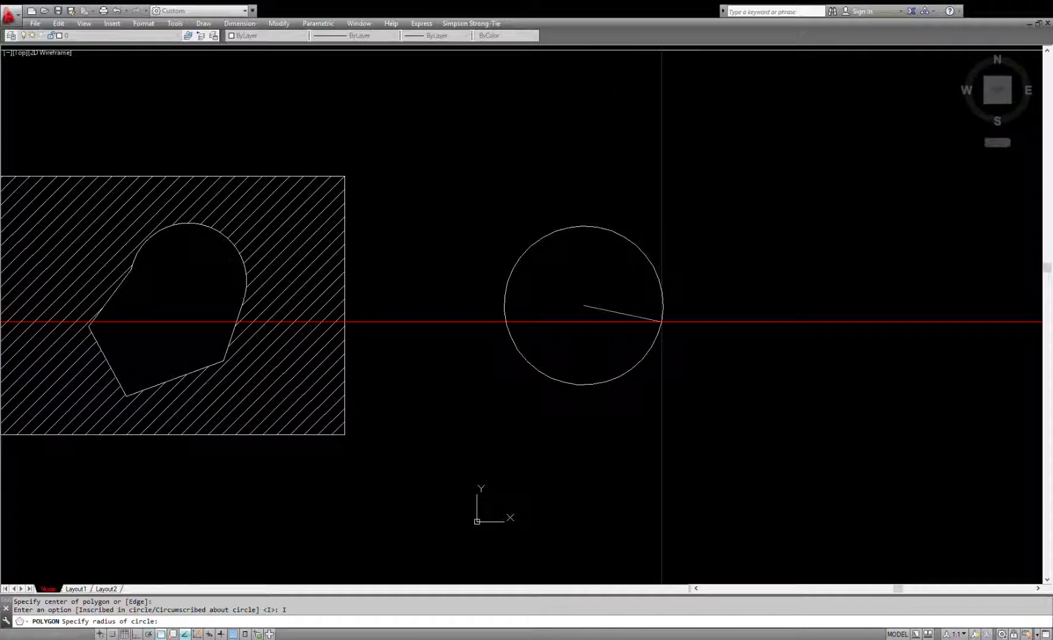
left_click(632, 323)
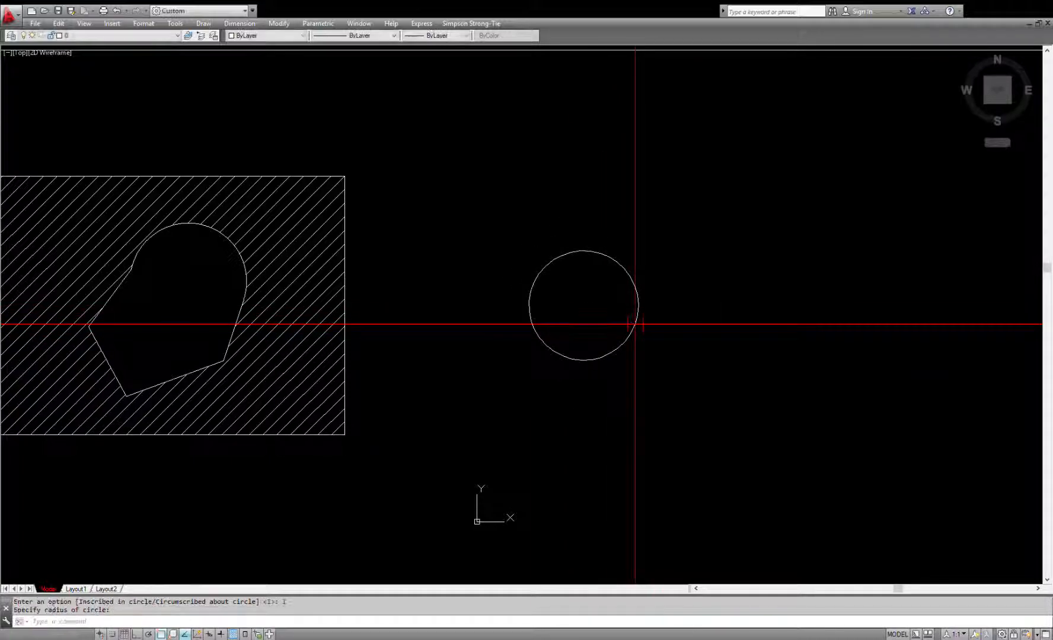
Step: Create a wipeout from the 35-sided polygon with the Polyline option, erasing the source polyline
scroll(600, 269, "up", 6)
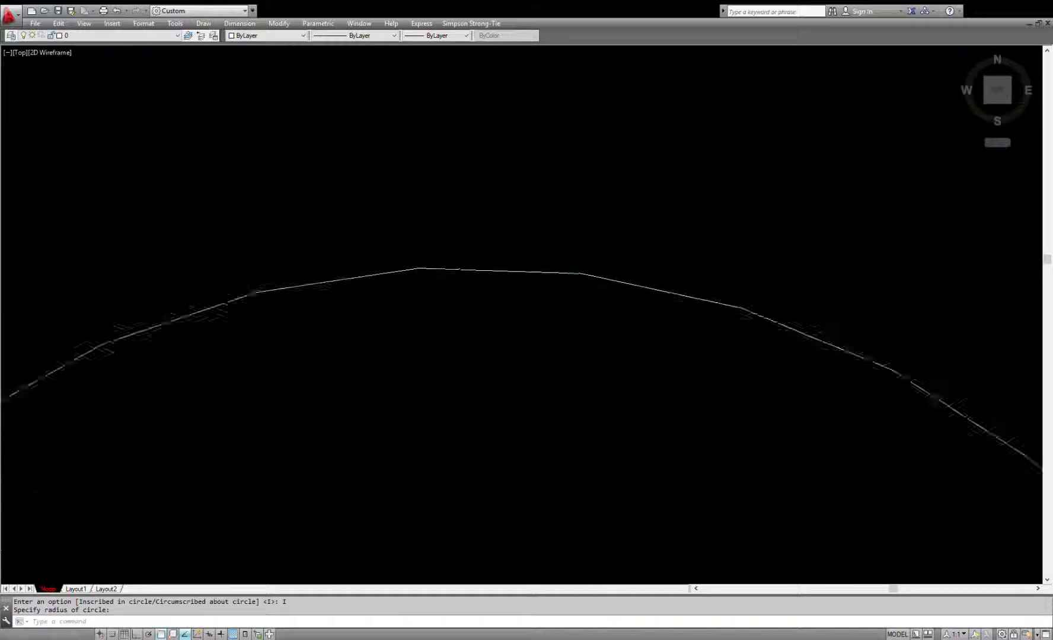
scroll(599, 312, "down", 6)
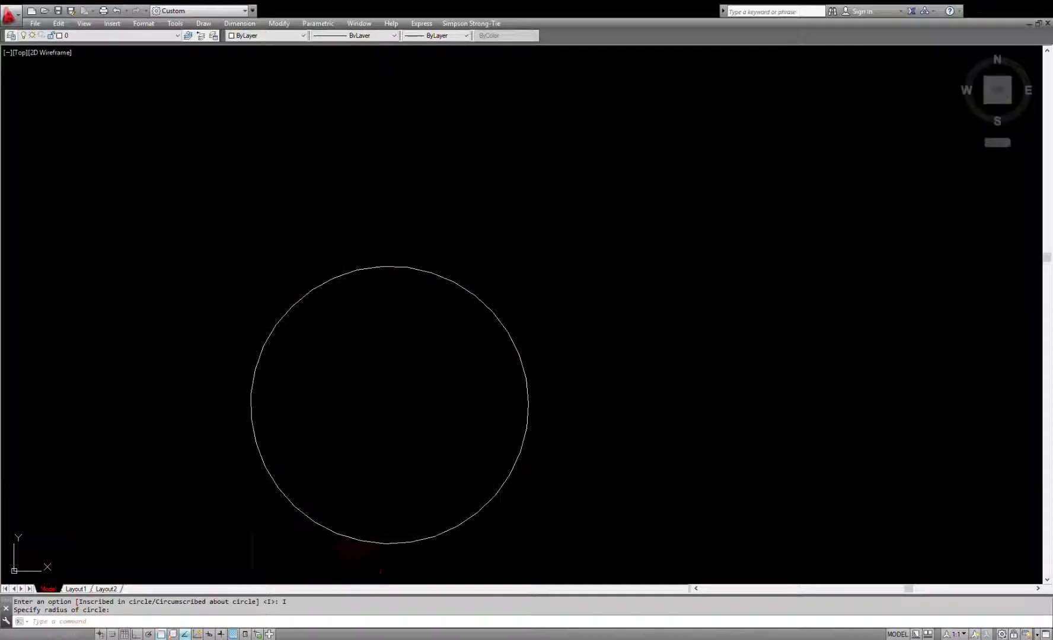
middle_click_drag(389, 351, 475, 277)
scroll(538, 317, "down", 3)
scroll(510, 308, "up", 3)
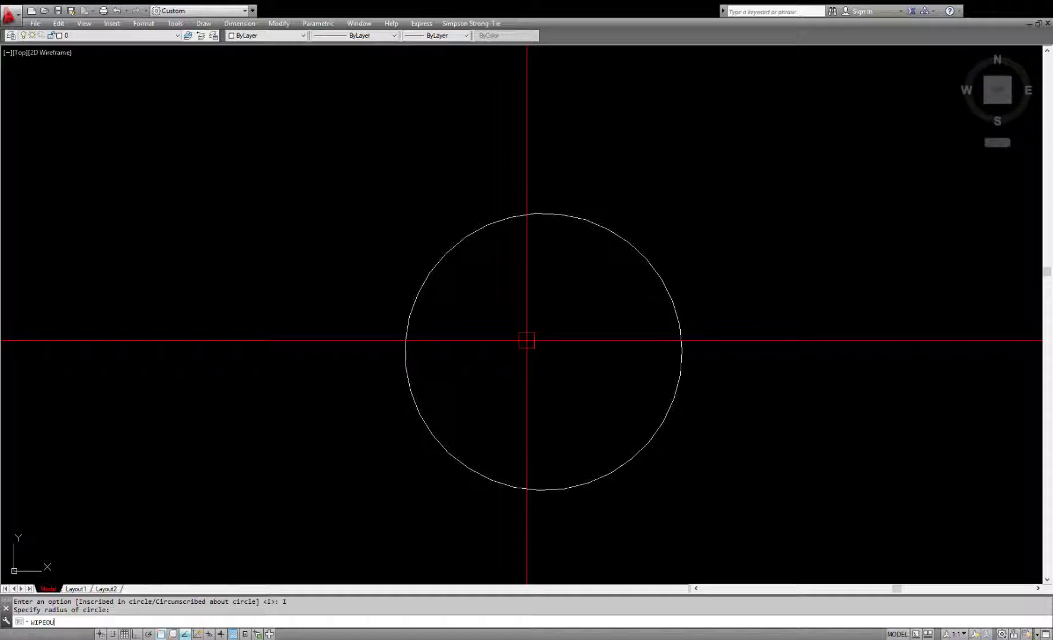
type("T")
key("Return")
key("Return")
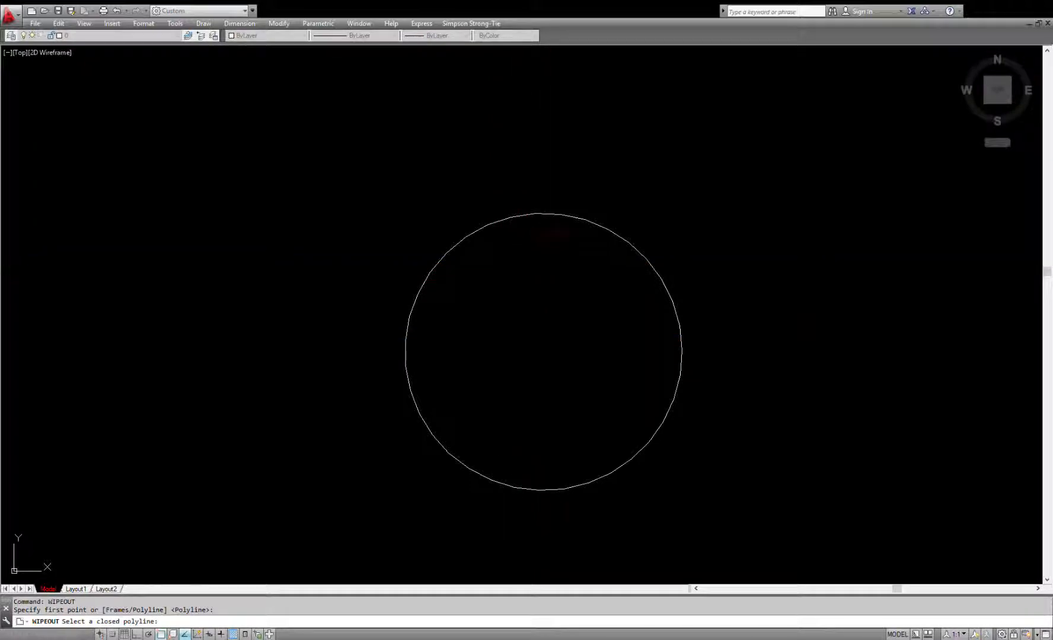
left_click(565, 219)
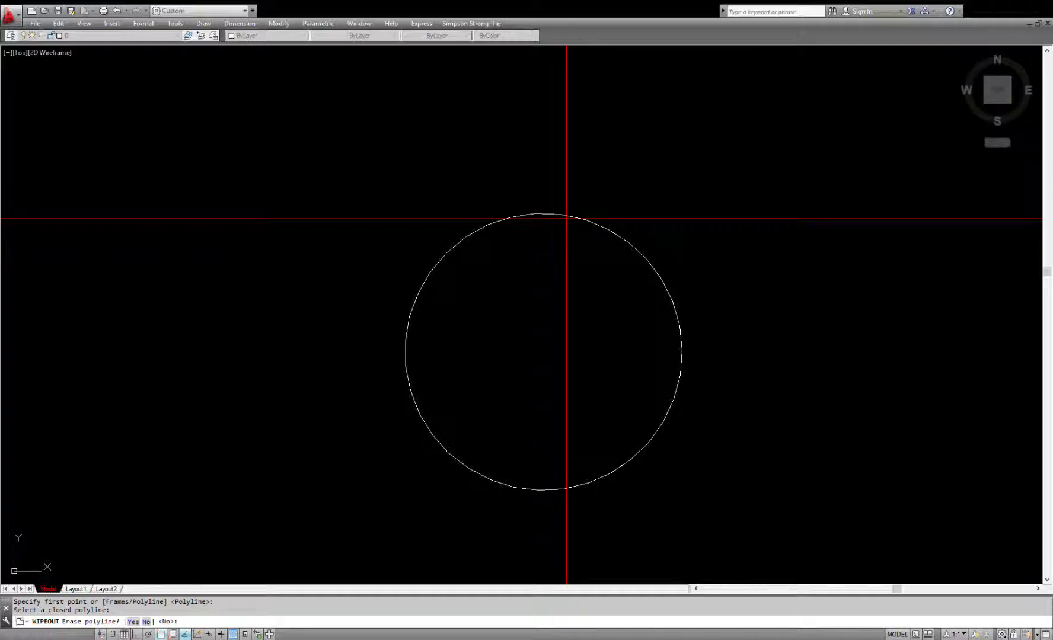
key("Return")
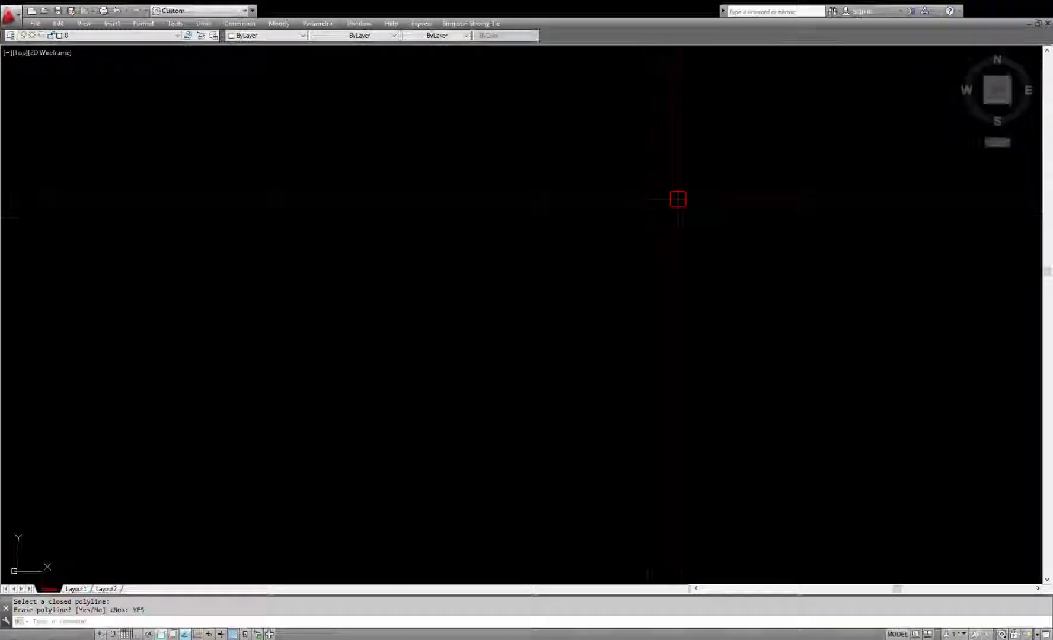
Step: Move the circular wipeout onto the hatched rectangle, near its upper-left corner beside the arc-edged shape
left_click(554, 311)
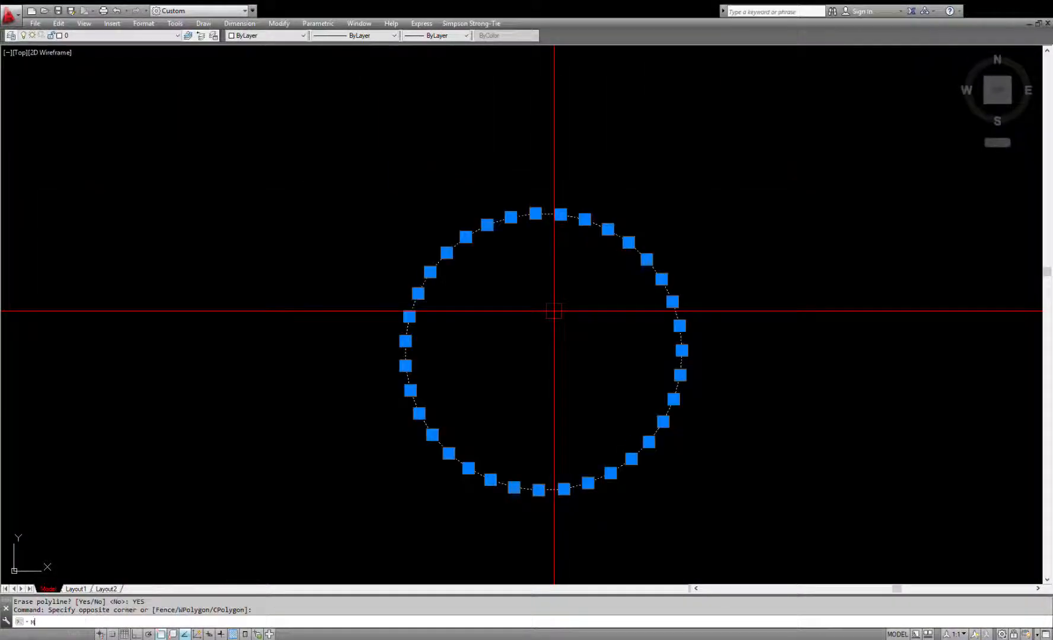
type("M")
key("Return")
left_click(553, 311)
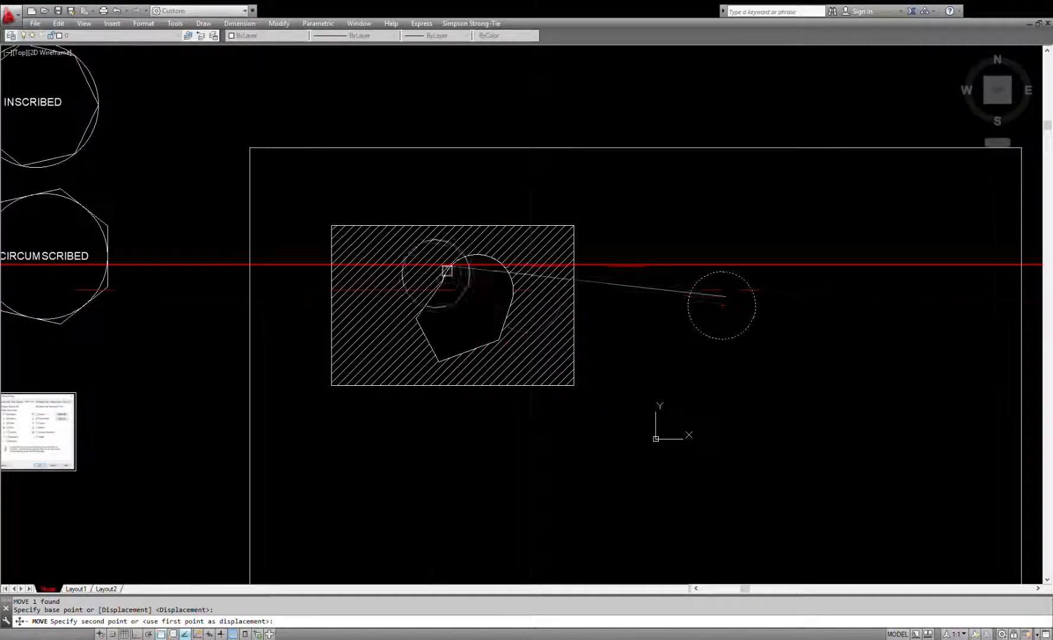
scroll(452, 265, "up", 2)
left_click(355, 267)
scroll(356, 267, "up", 2)
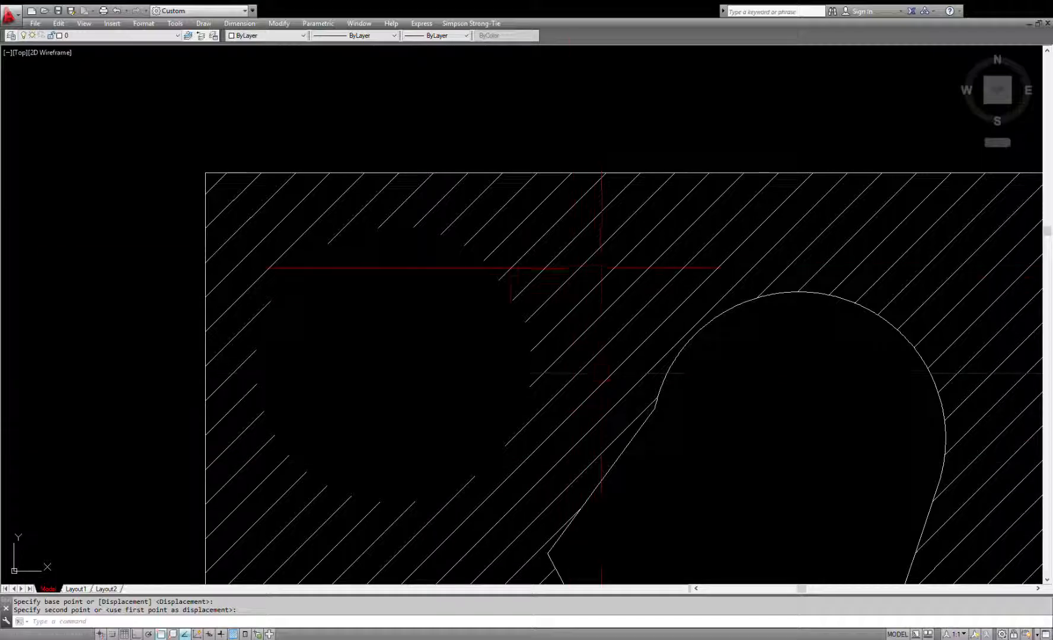
scroll(418, 240, "down", 4)
scroll(427, 247, "up", 2)
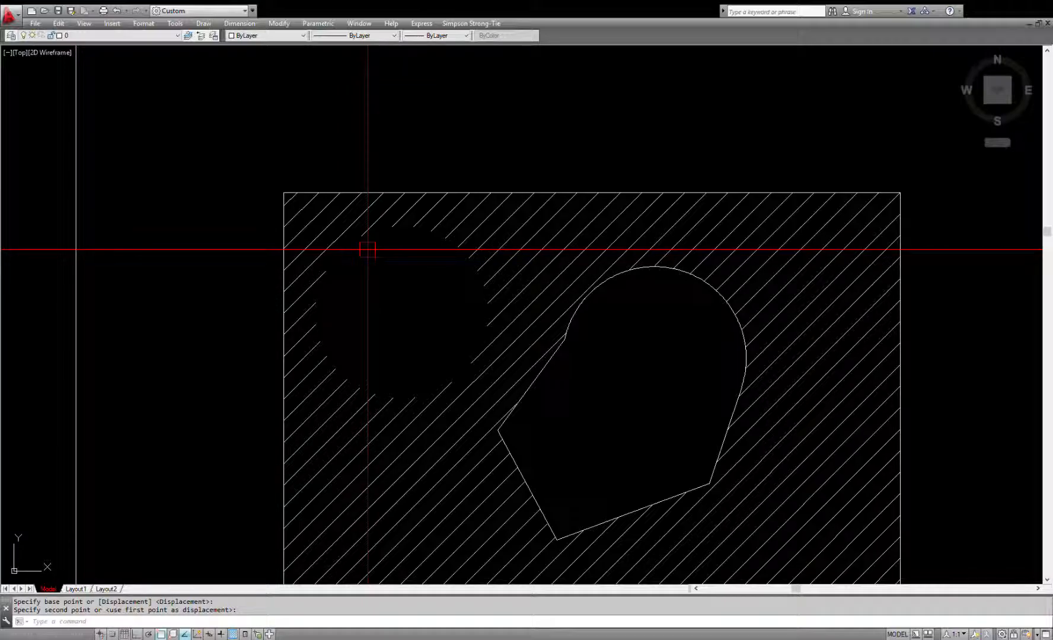
Step: Undo the move of the circular wipeout and its creation, back to the plain 35-sided polygon
key("ctrl+z")
key("ctrl+z")
key("ctrl+z")
key("ctrl+z")
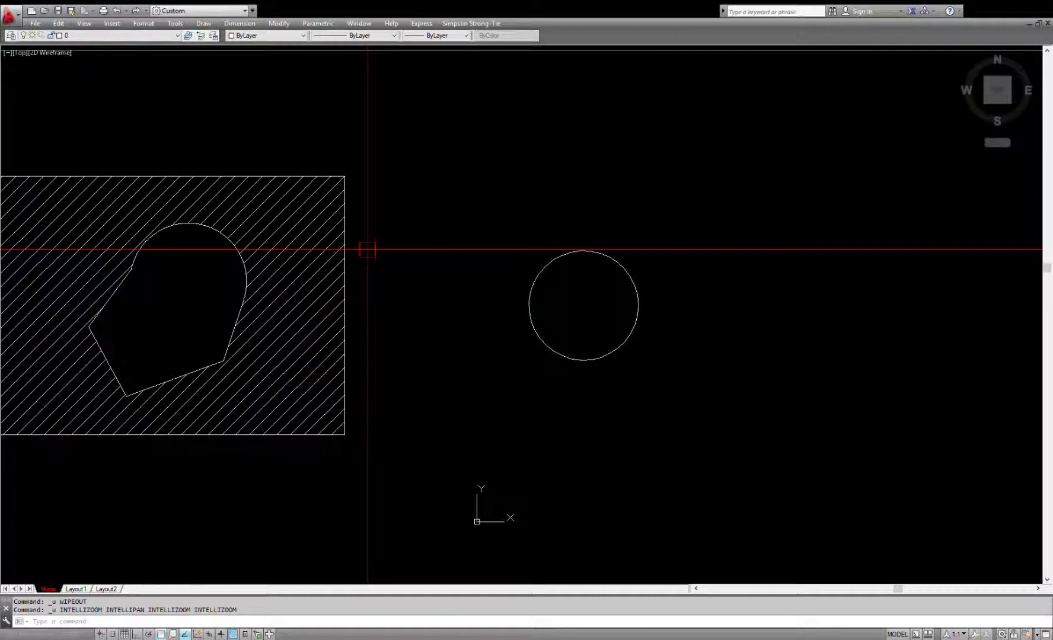
Step: Create a wipeout from the 35-sided polygon with the Polyline option, keeping the source polyline
left_click(618, 261)
scroll(630, 282, "up", 2)
scroll(629, 281, "up", 2)
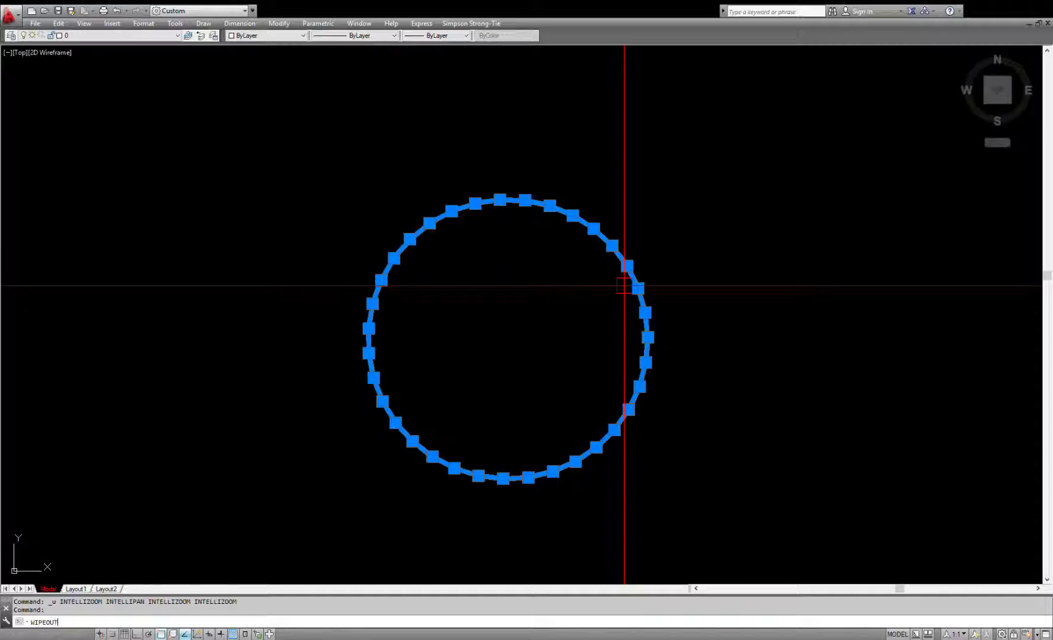
type("WIPEOUT")
key("Return")
key("Return")
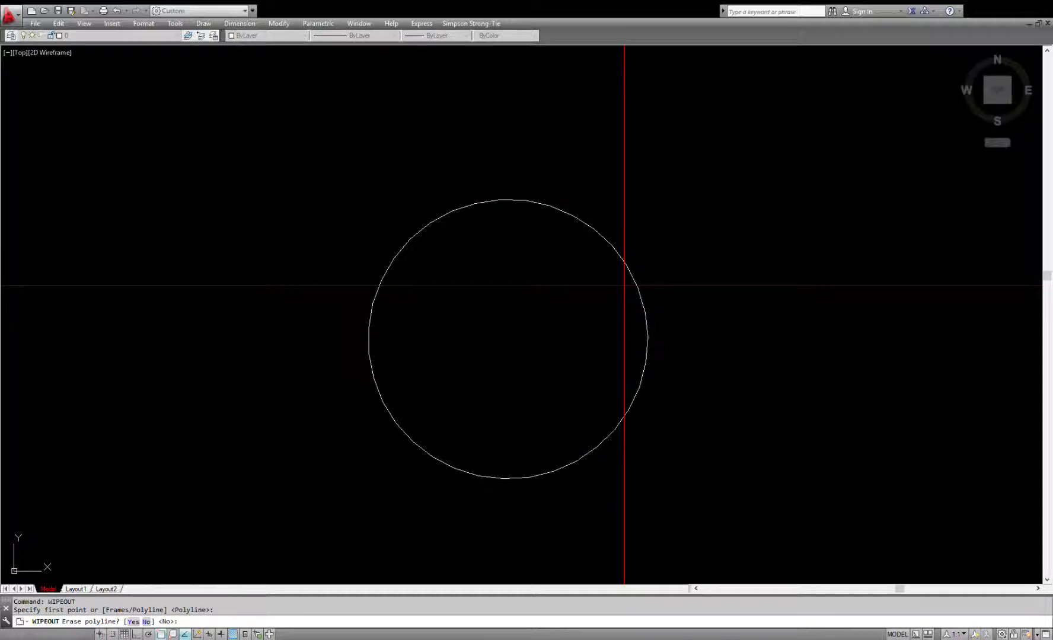
key("Return")
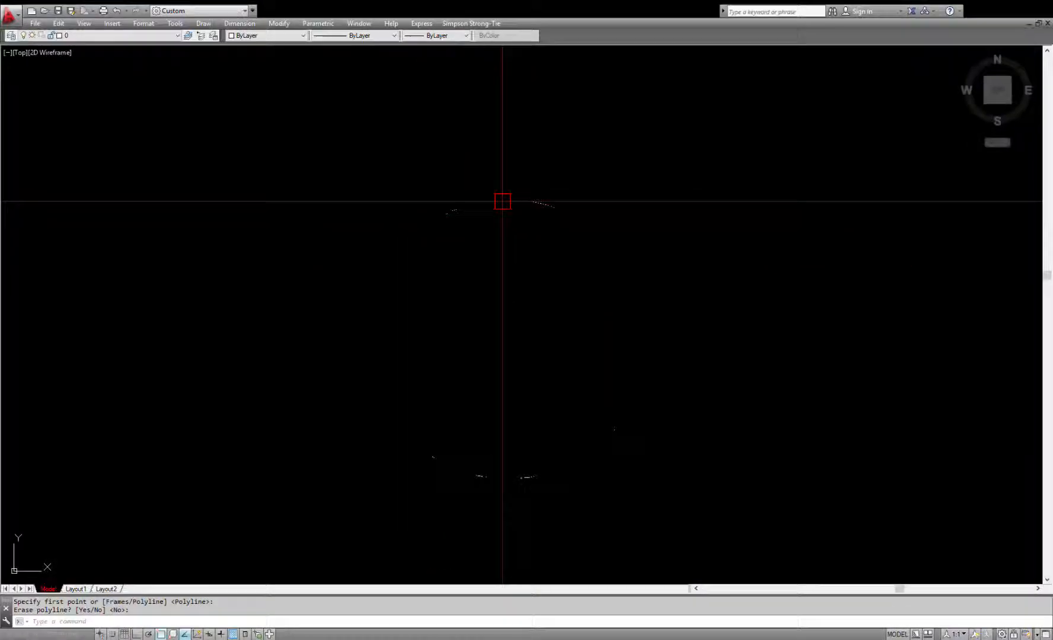
Step: Send the circular wipeout behind its polygon with the Draworder command's Back option
left_click(500, 200)
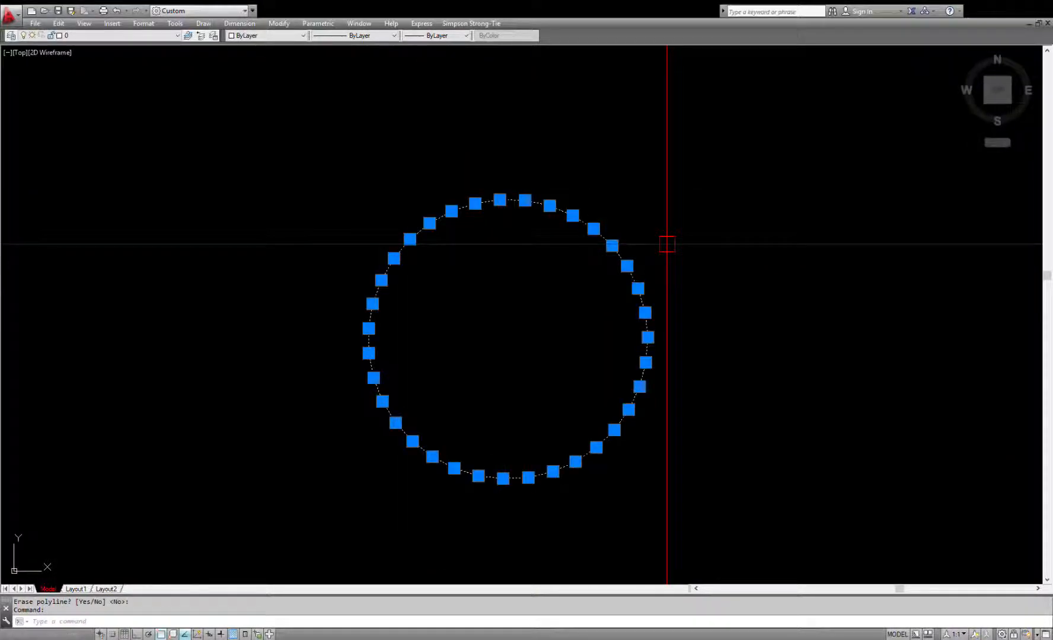
key("Return")
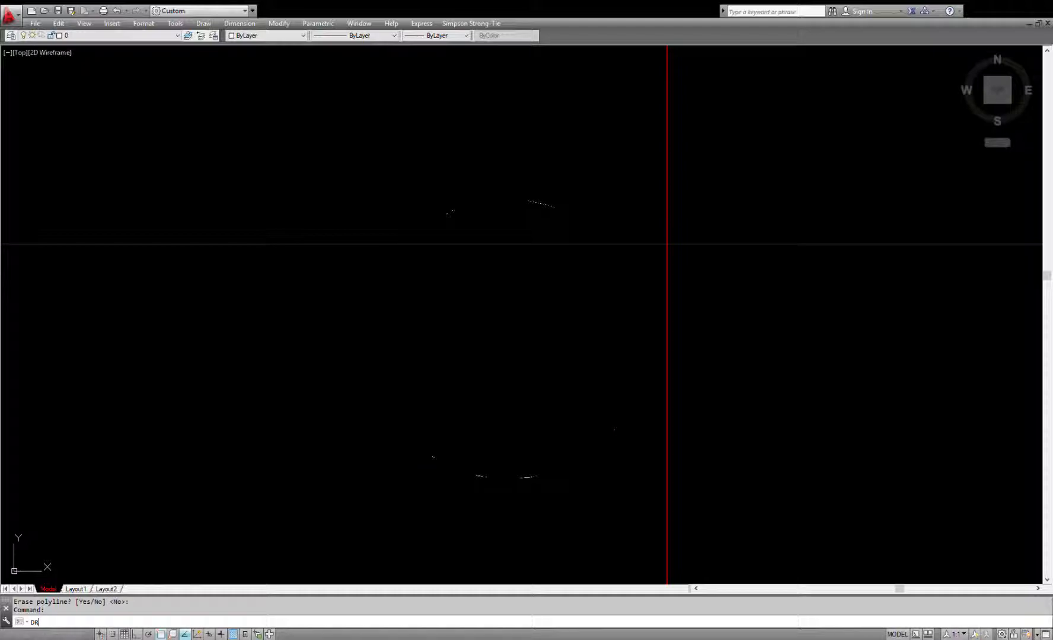
key("Return")
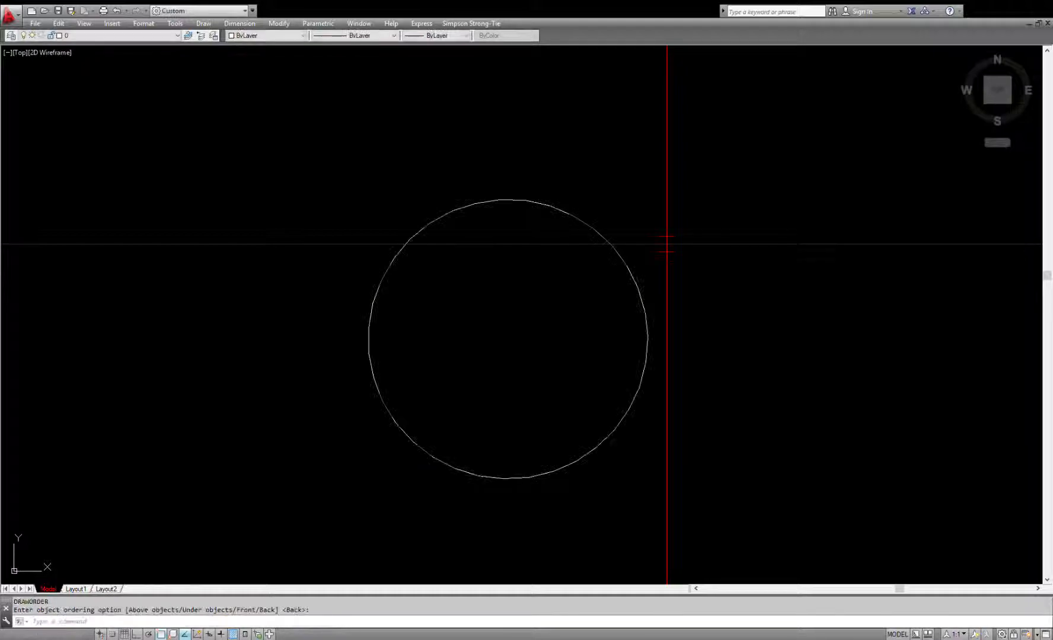
Step: Bring the selected circular polygon and its wipeout to the front with the Draworder command's Front option
left_click(645, 165)
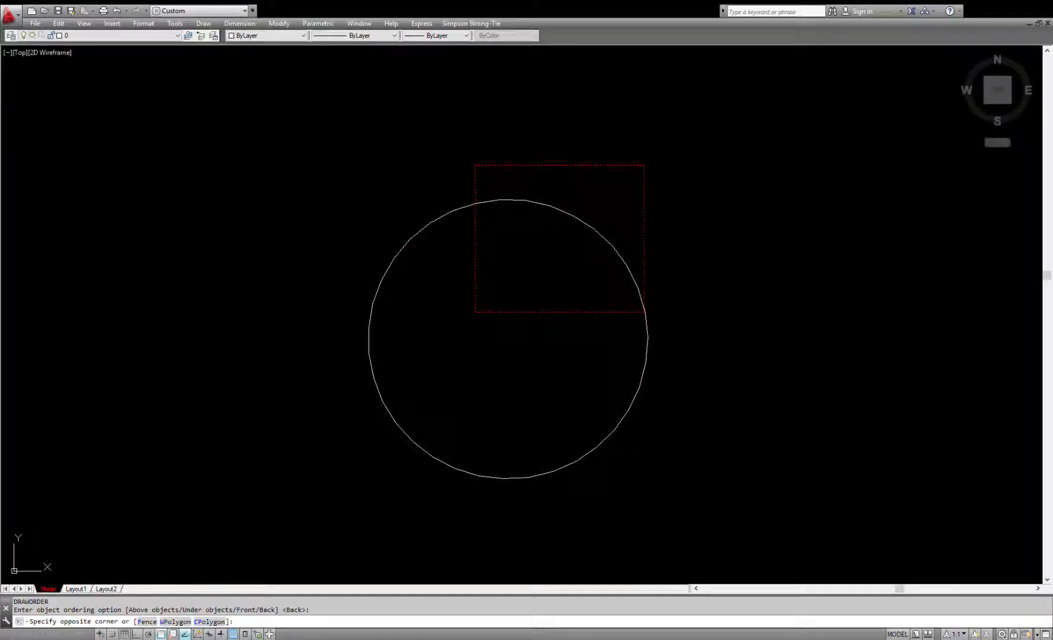
left_click(472, 314)
type("D")
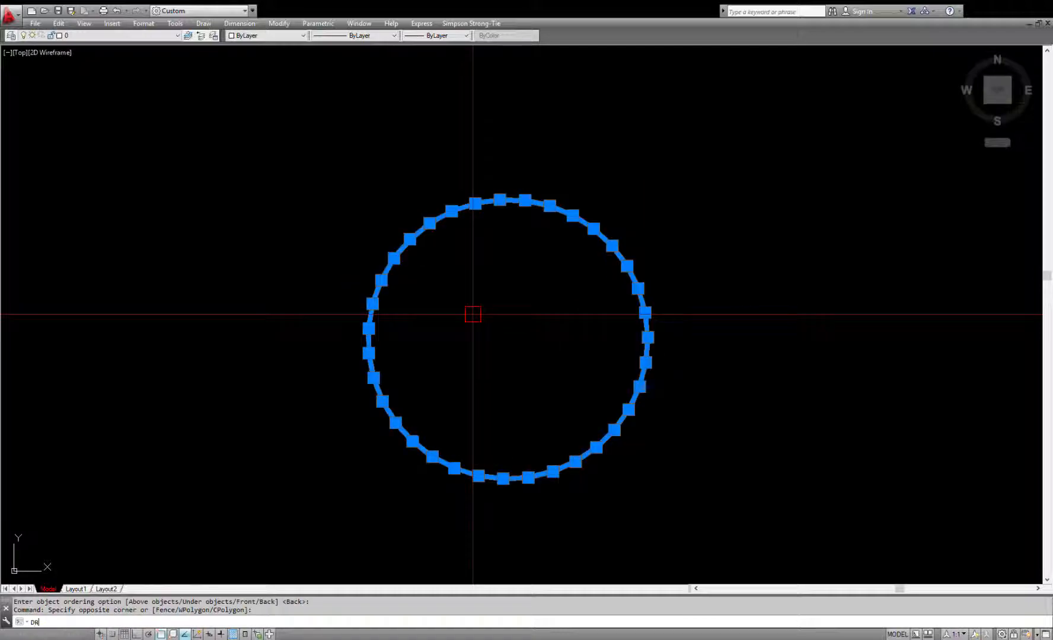
type("R")
key("Return")
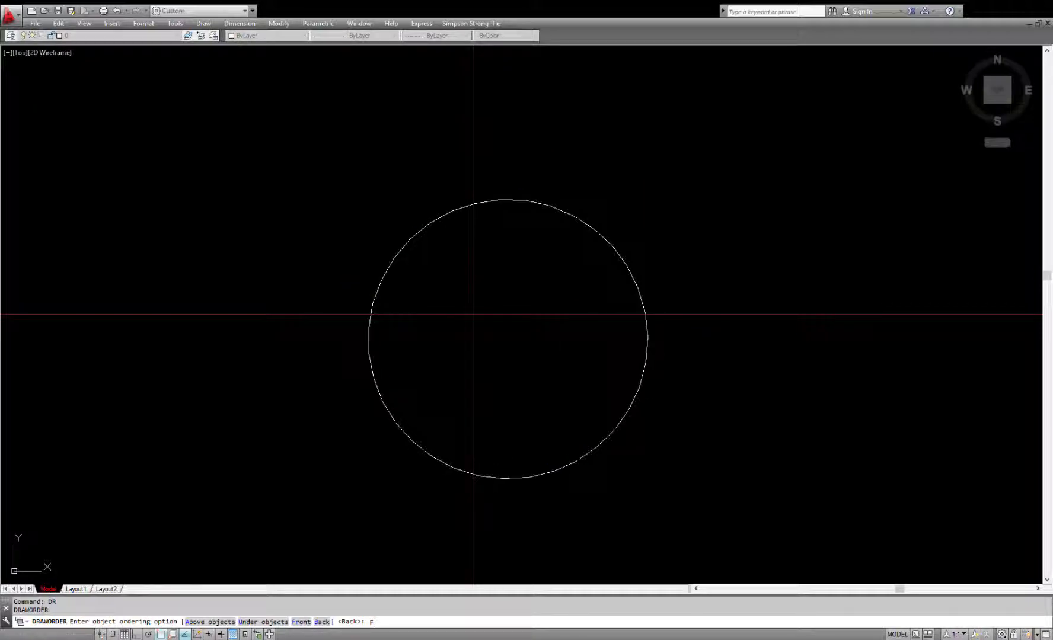
key("Return")
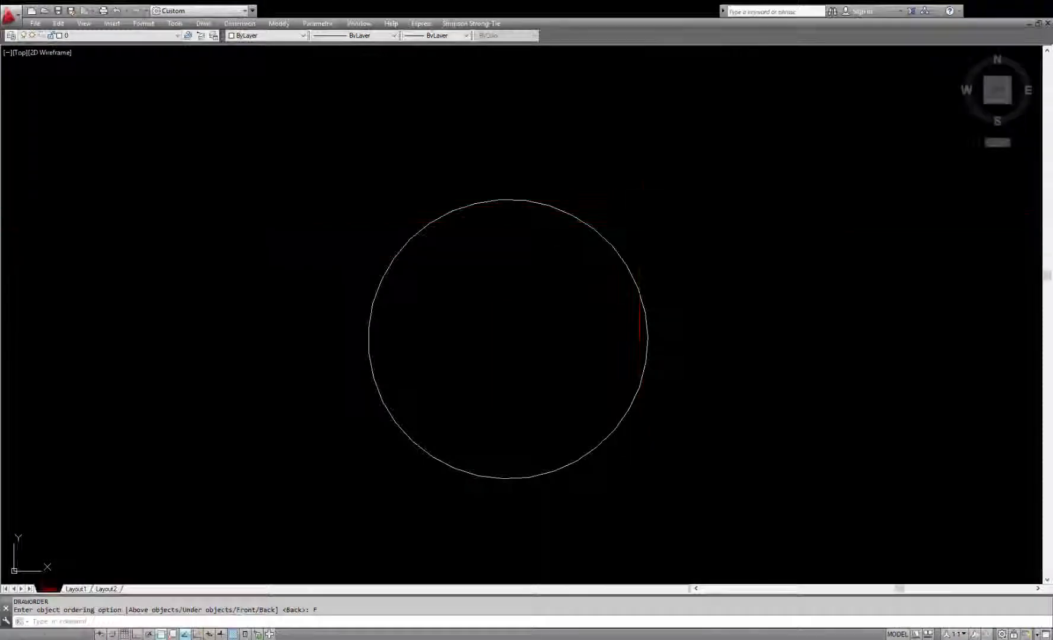
Step: Move the circular polygon together with its wipeout onto the hatched rectangle, near its upper-left corner beside the arc-edged shape
left_click(796, 169)
left_click(559, 288)
type("M")
key("Return")
left_click(524, 285)
scroll(722, 275, "down", 8)
scroll(597, 286, "up", 8)
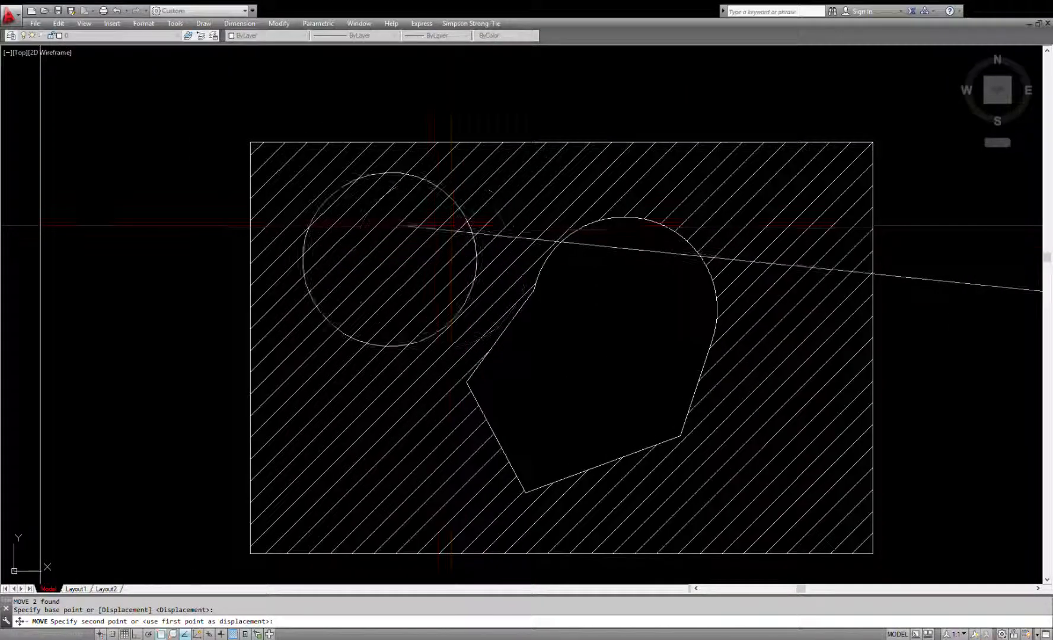
left_click(390, 259)
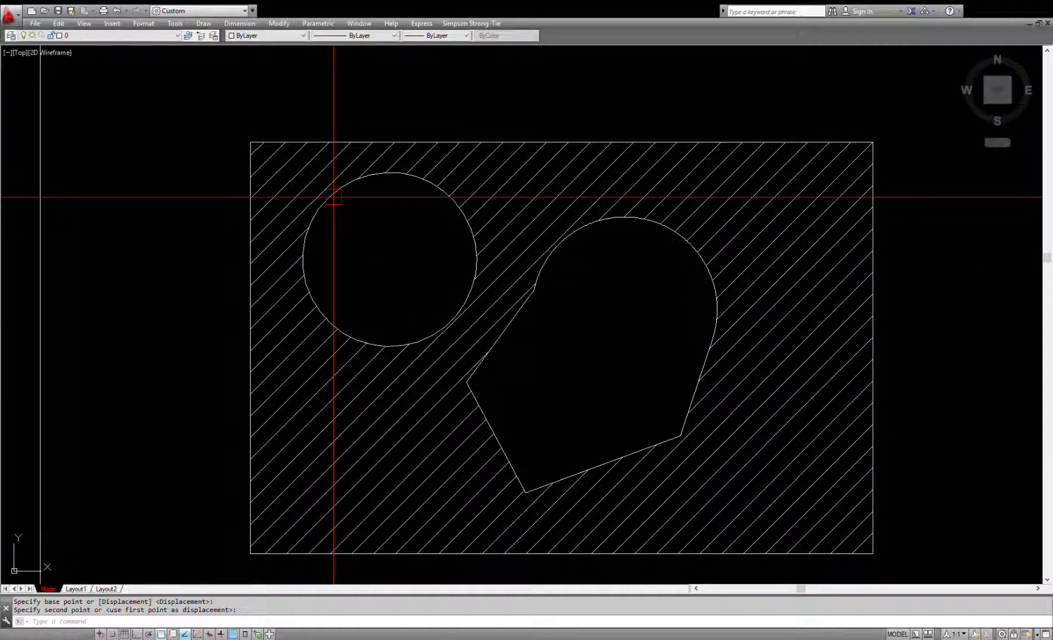
left_click(330, 95)
left_click(221, 156)
key("Escape")
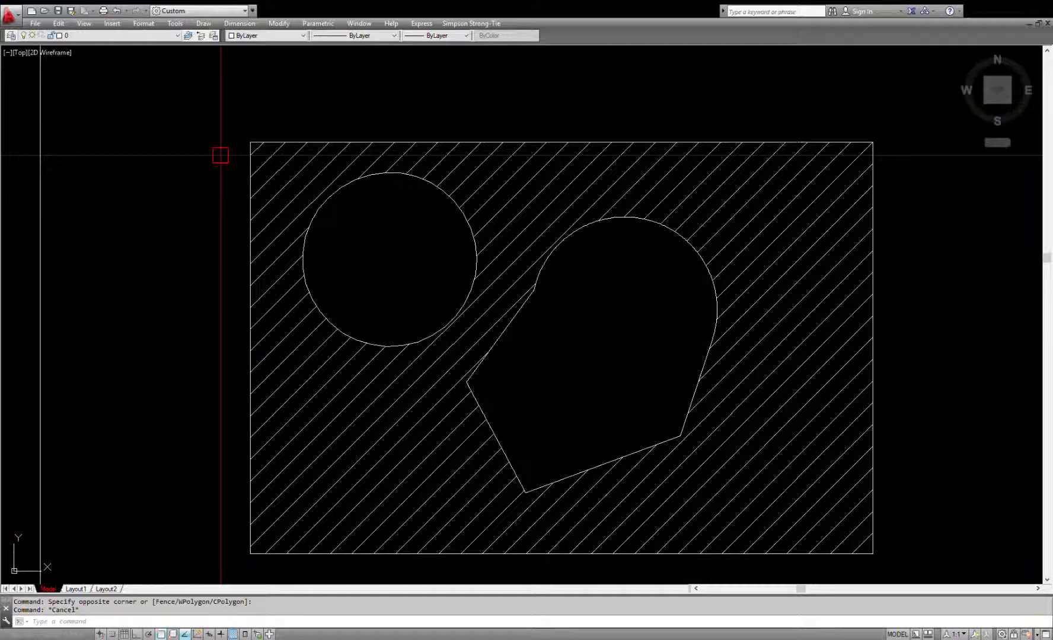
Step: Examine the two masked shapes on the hatched rectangle and the inscribed and circumscribed reference polygons beside it
scroll(540, 237, "down", 4)
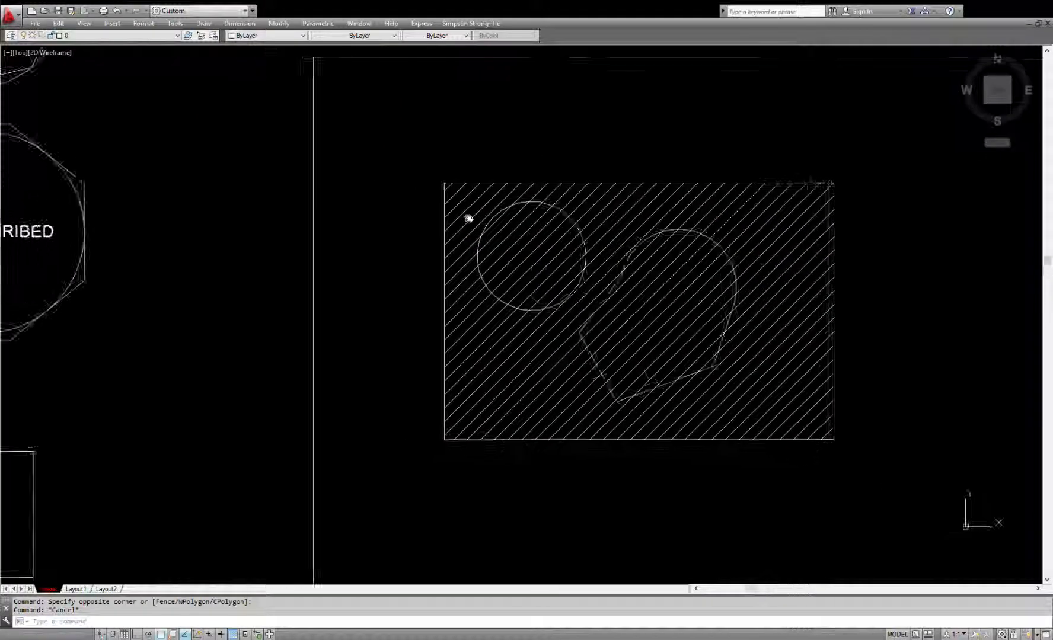
middle_click_drag(456, 219, 577, 228)
scroll(546, 242, "down", 2)
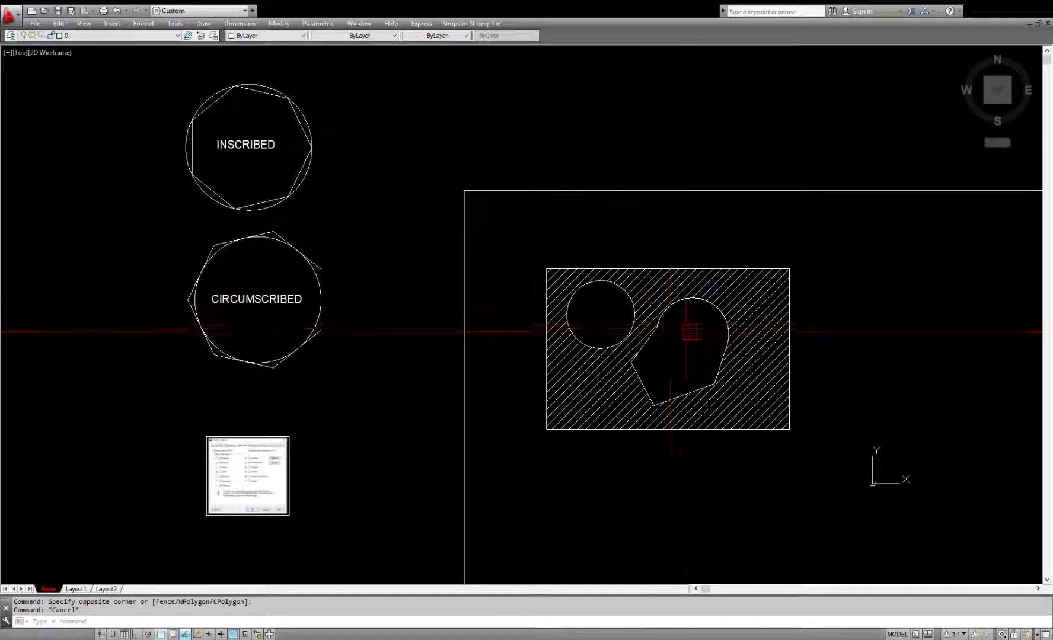
scroll(699, 340, "up", 4)
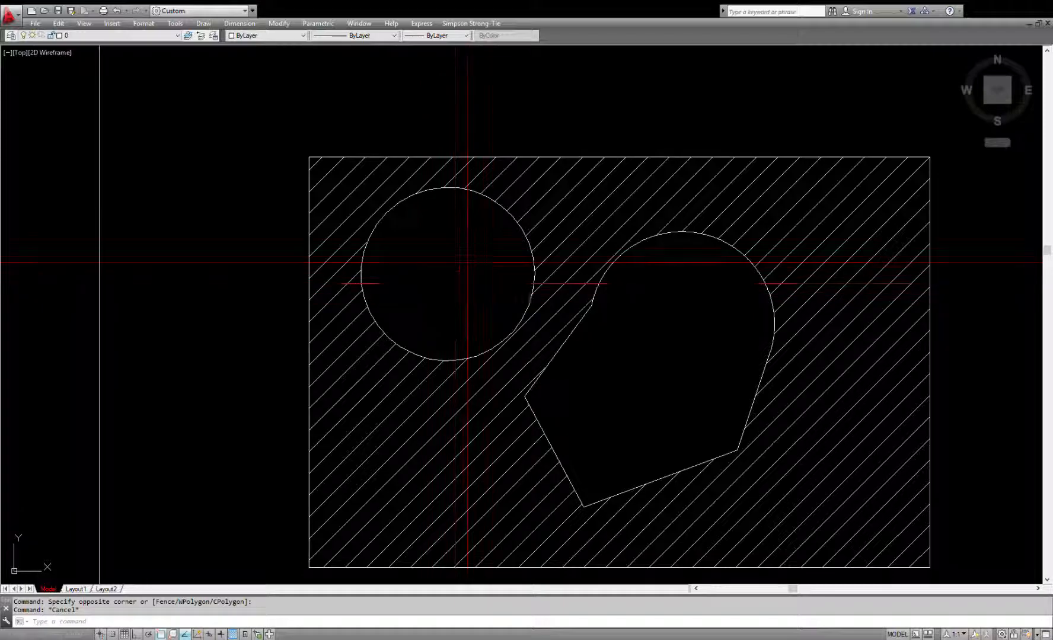
scroll(456, 264, "down", 3)
middle_click_drag(399, 308, 608, 322)
scroll(735, 364, "down", 2)
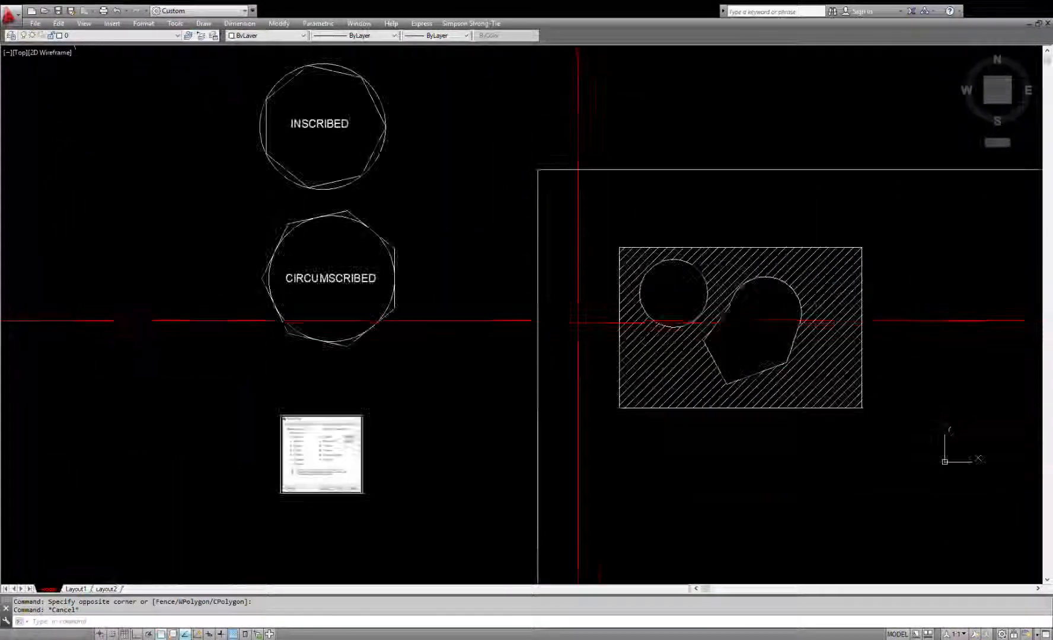
scroll(735, 364, "up", 4)
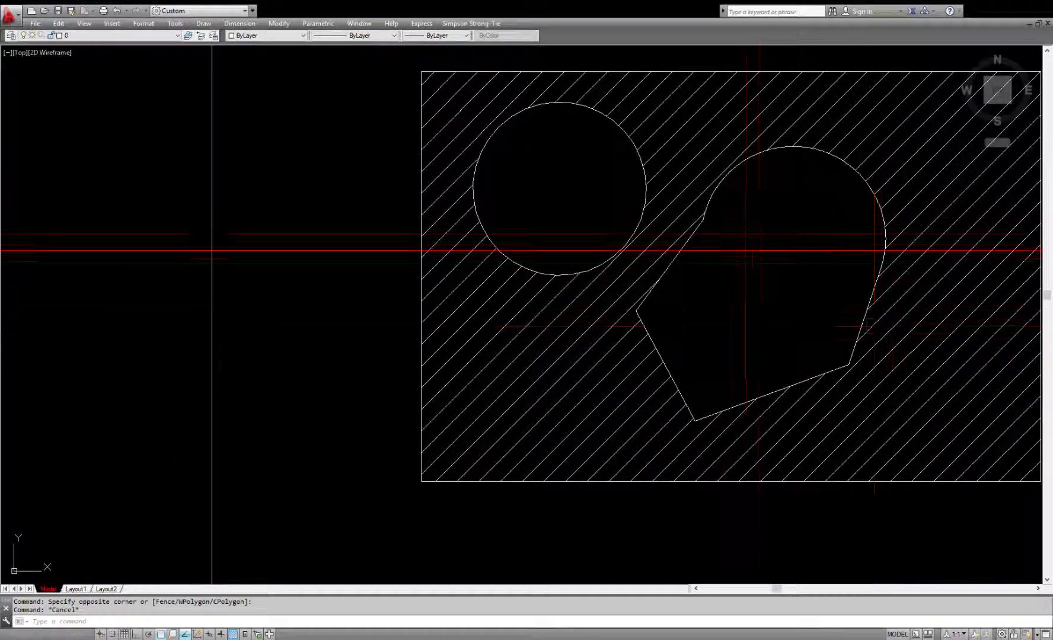
scroll(479, 261, "down", 2)
scroll(476, 261, "down", 2)
middle_click_drag(785, 290, 677, 273)
Step: Draw a circle in the empty area to the right of the hatched rectangle, about half the size of the circular wipeout
scroll(729, 264, "up", 2)
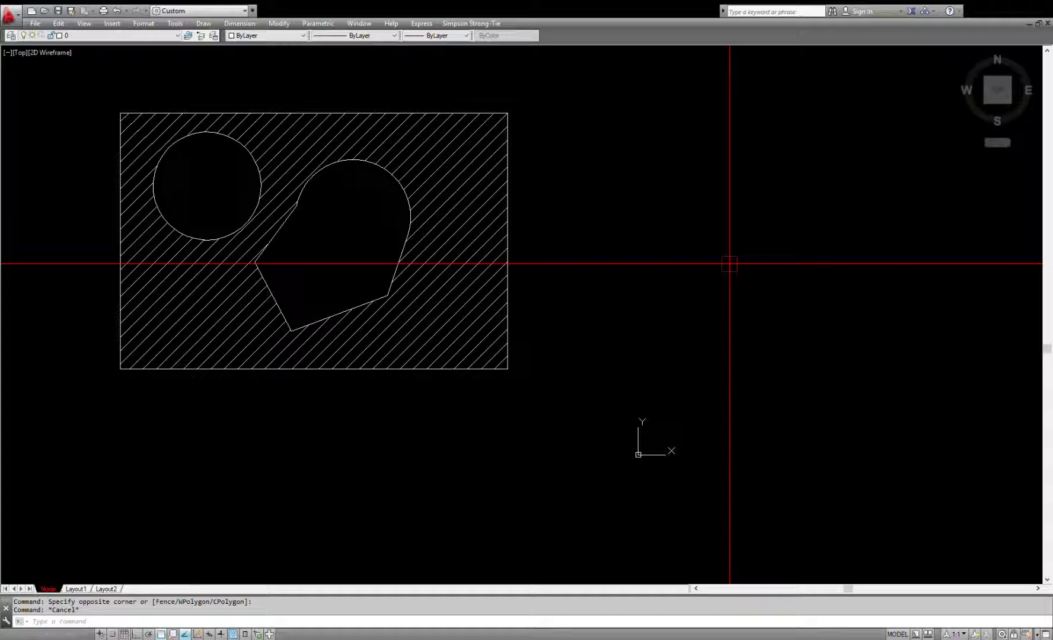
scroll(599, 264, "up", 2)
type("c")
key("Return")
left_click(621, 277)
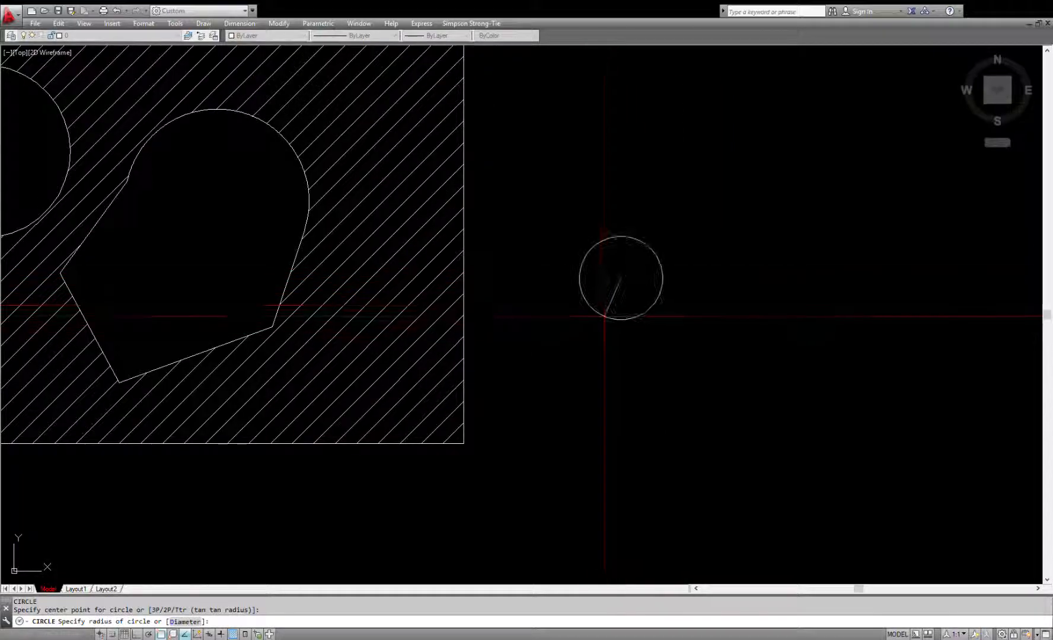
left_click(603, 320)
Step: Fill the small circle with a solid hatch by picking a point inside it
key("Return")
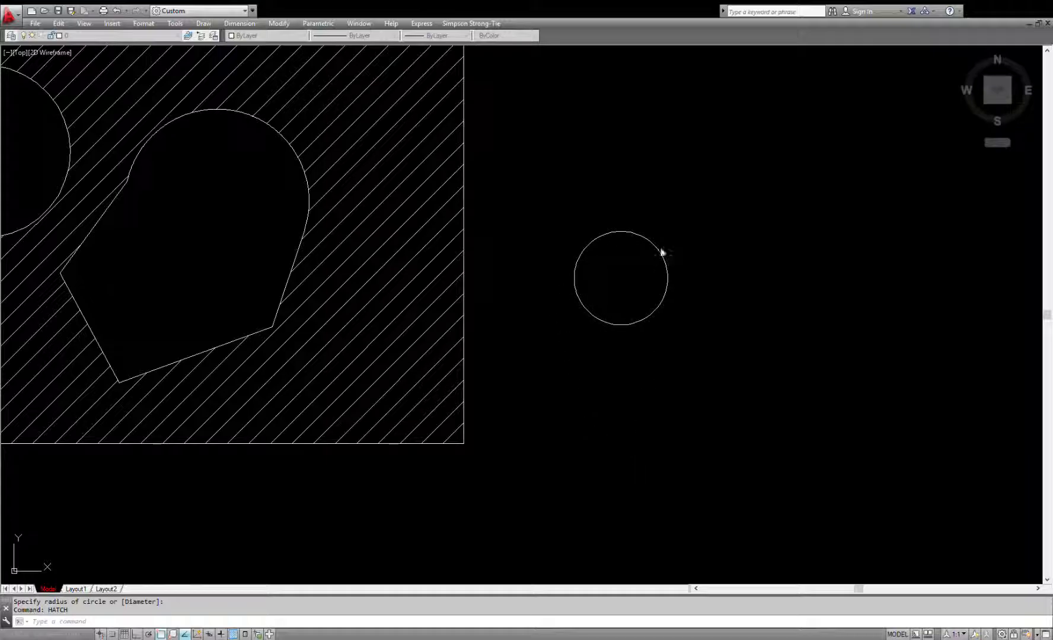
left_click(630, 249)
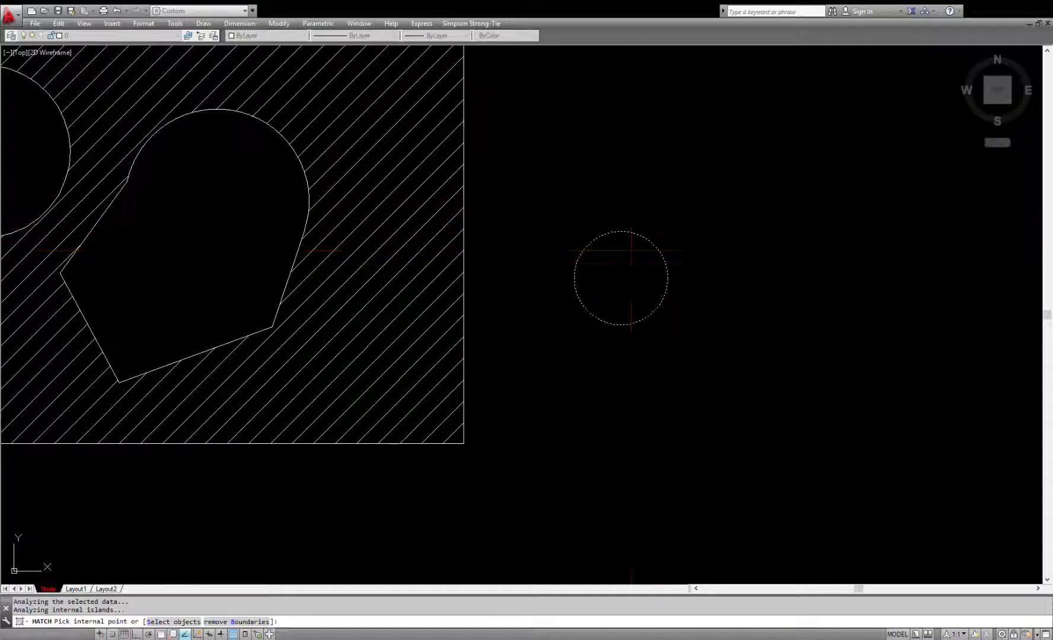
left_click(638, 461)
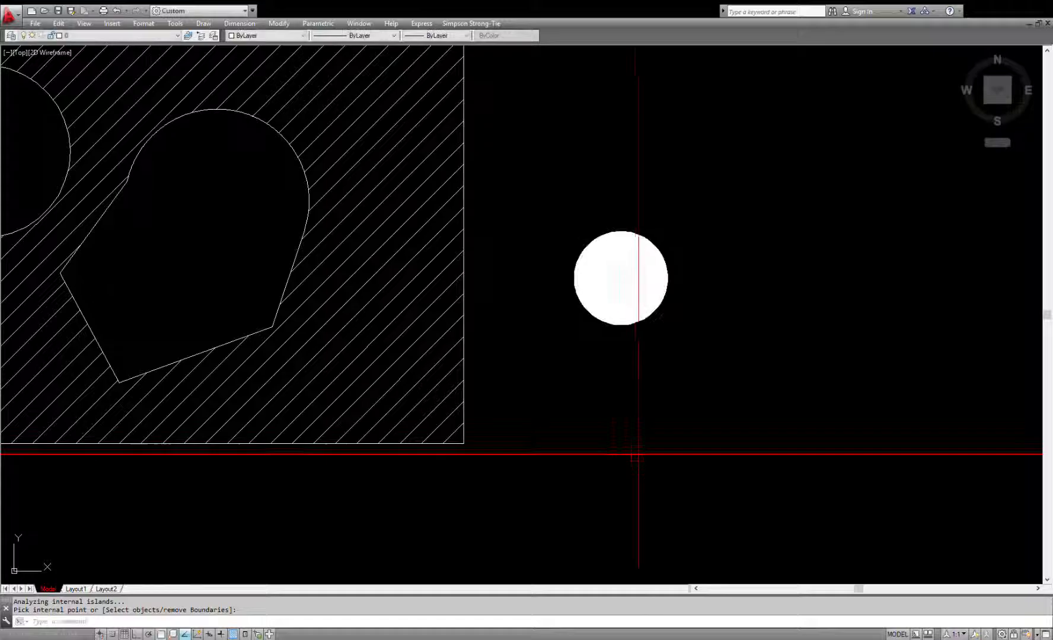
Step: Move the small circle and its solid hatch onto the hatched rectangle, close to its right edge beside the arc-edged shape
left_click(687, 230)
left_click(622, 295)
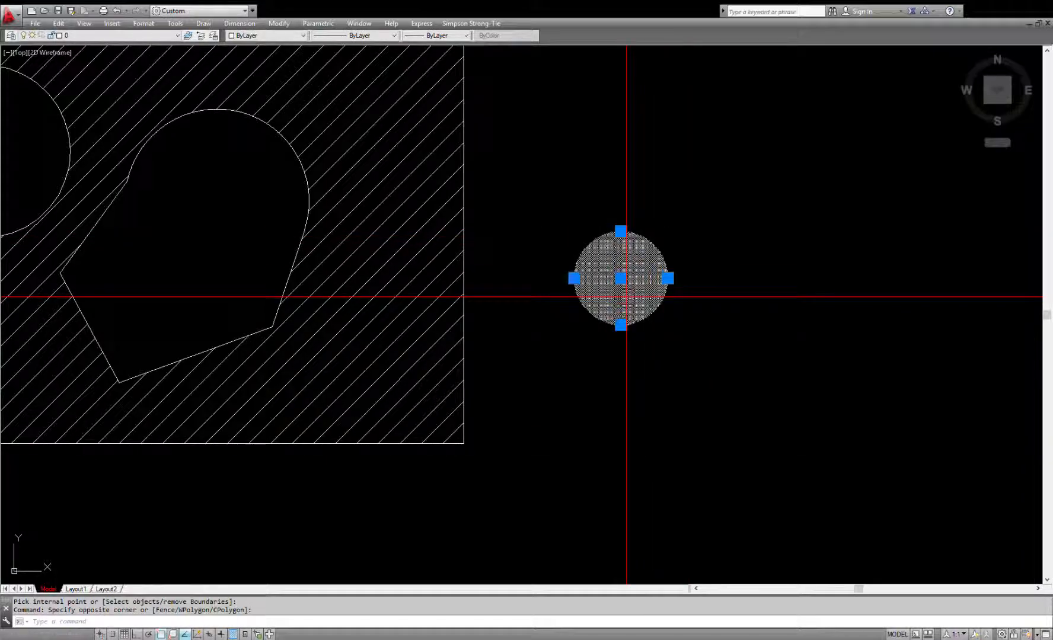
type("m")
key("Return")
left_click(688, 414)
left_click(474, 418)
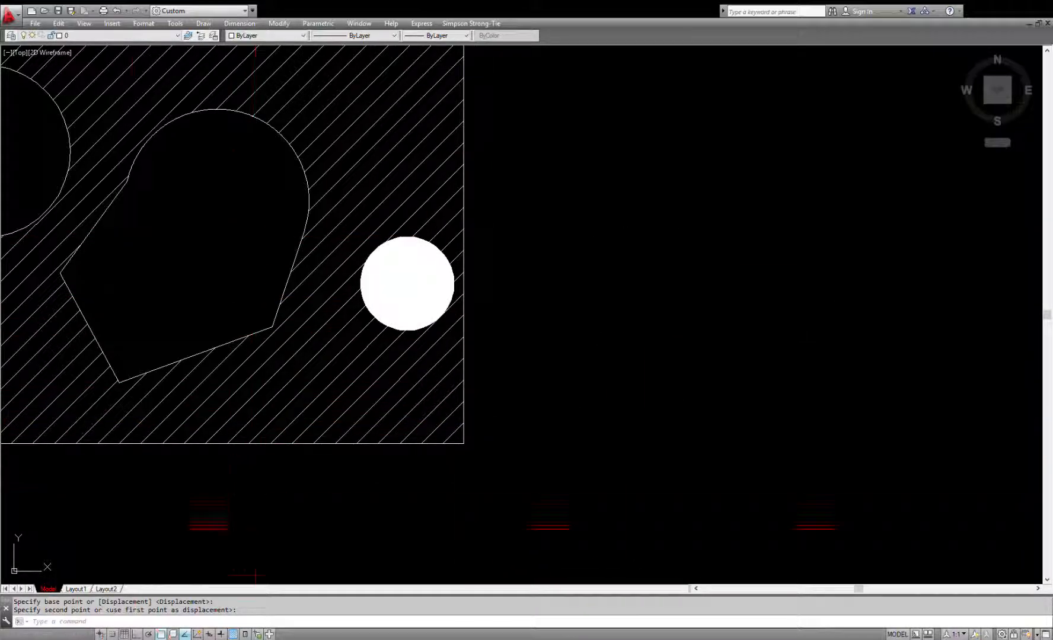
Step: Check how the solid-filled circle looks in Layout1, and return to model space
left_click(76, 589)
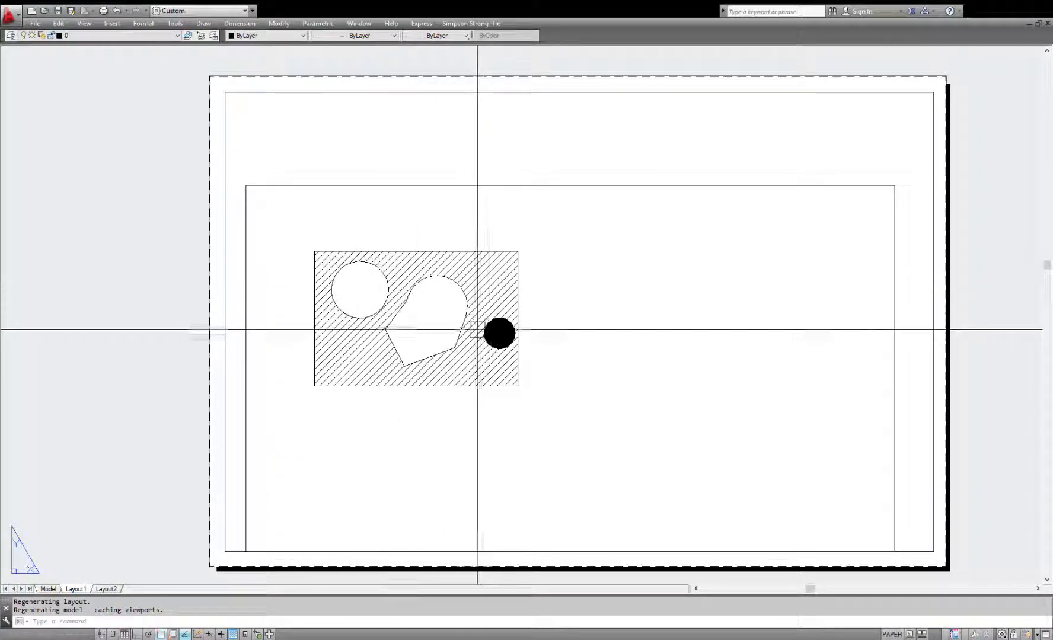
scroll(480, 328, "up", 4)
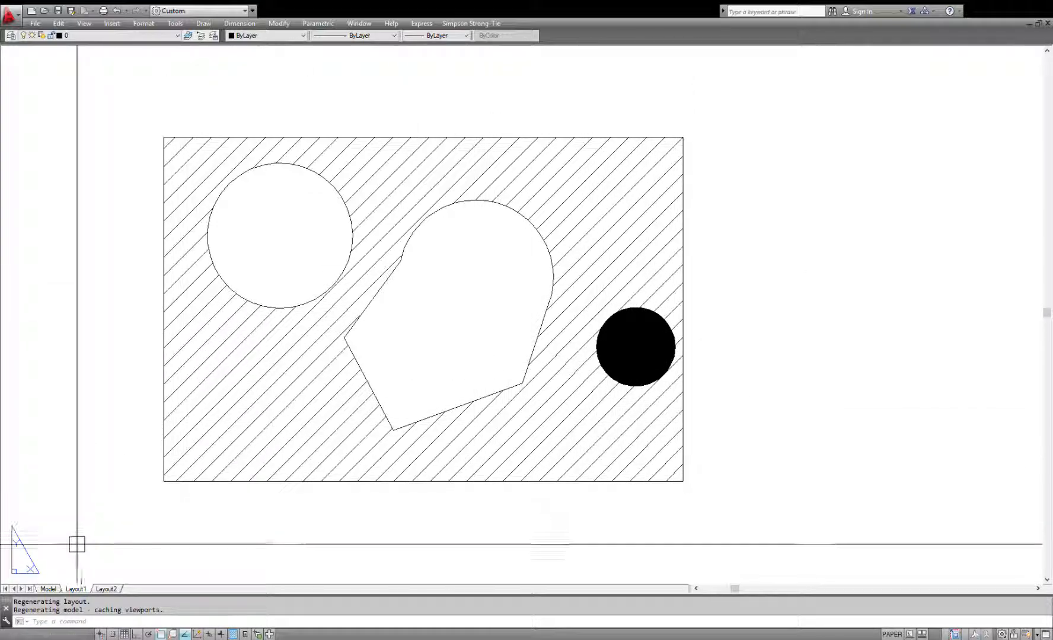
left_click(48, 590)
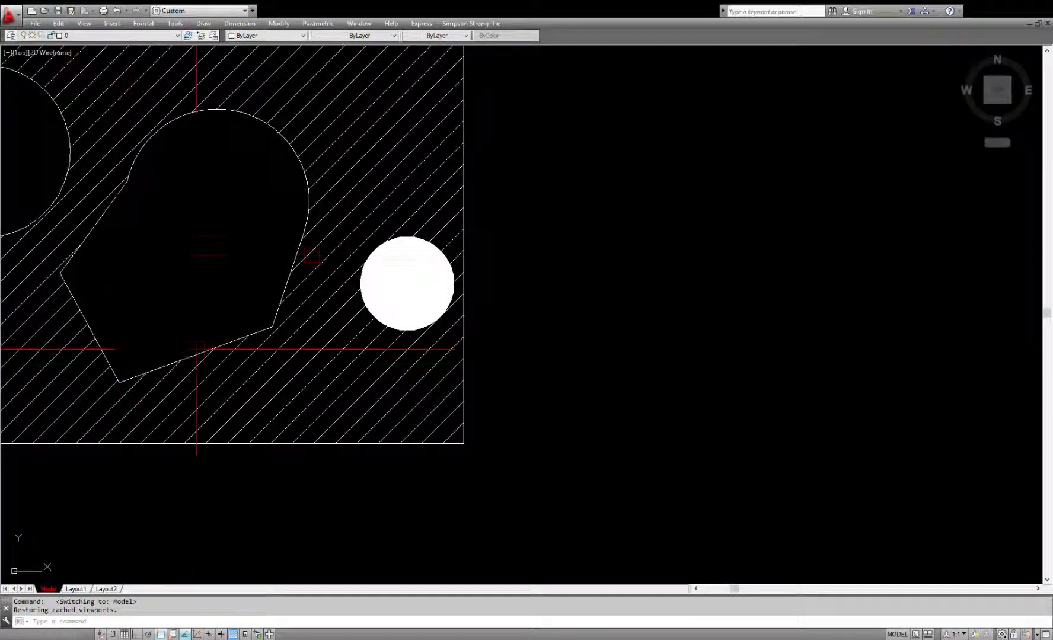
Step: Set the small circle's solid hatch to true color 255,255,255 and view it in Layout1
left_click(387, 280)
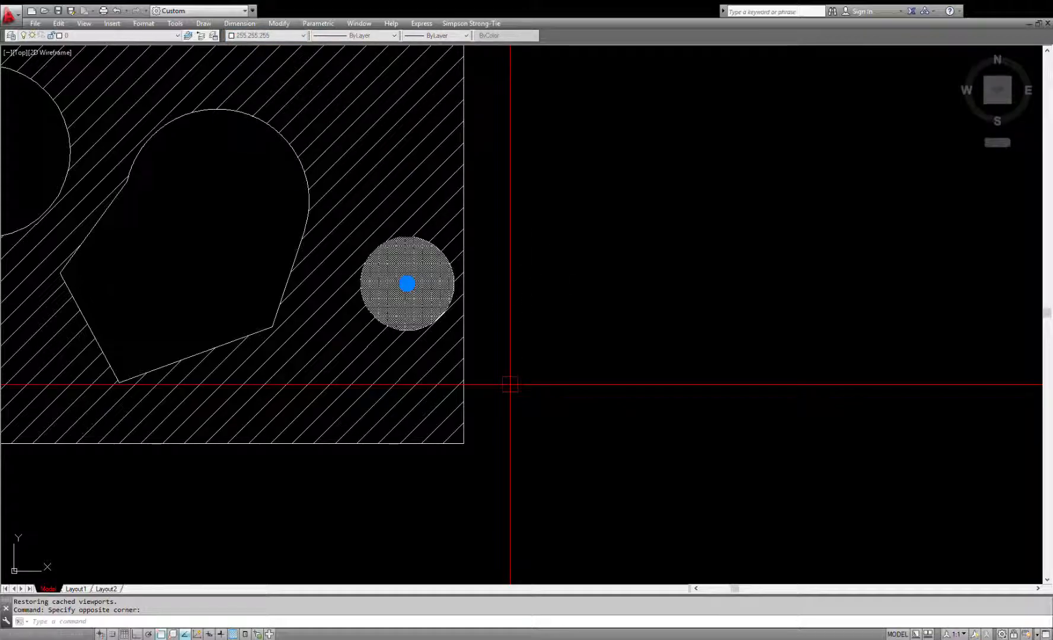
key("Escape")
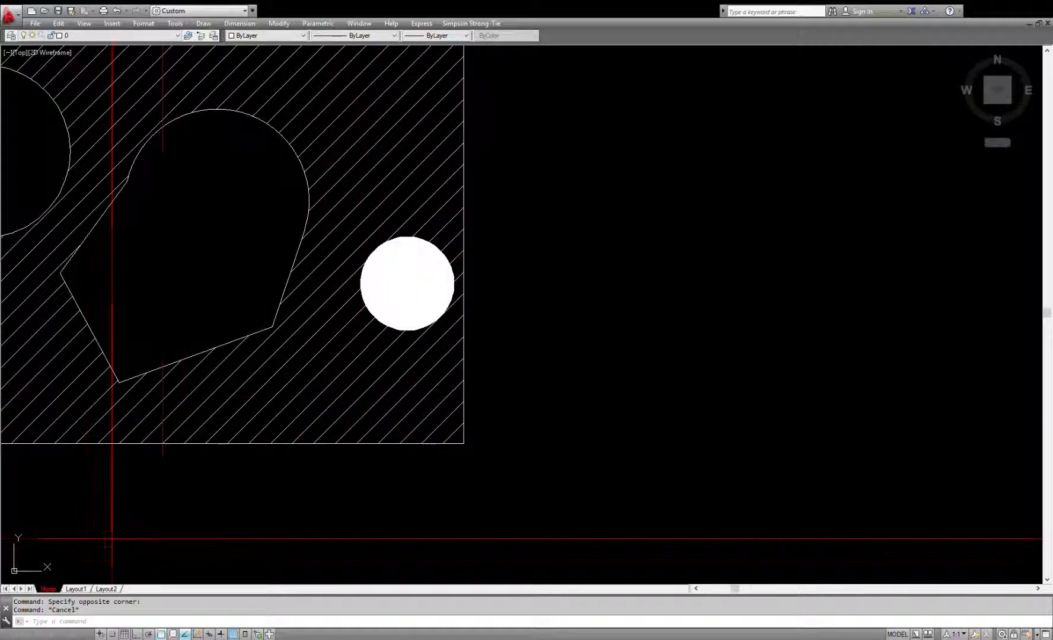
left_click(76, 589)
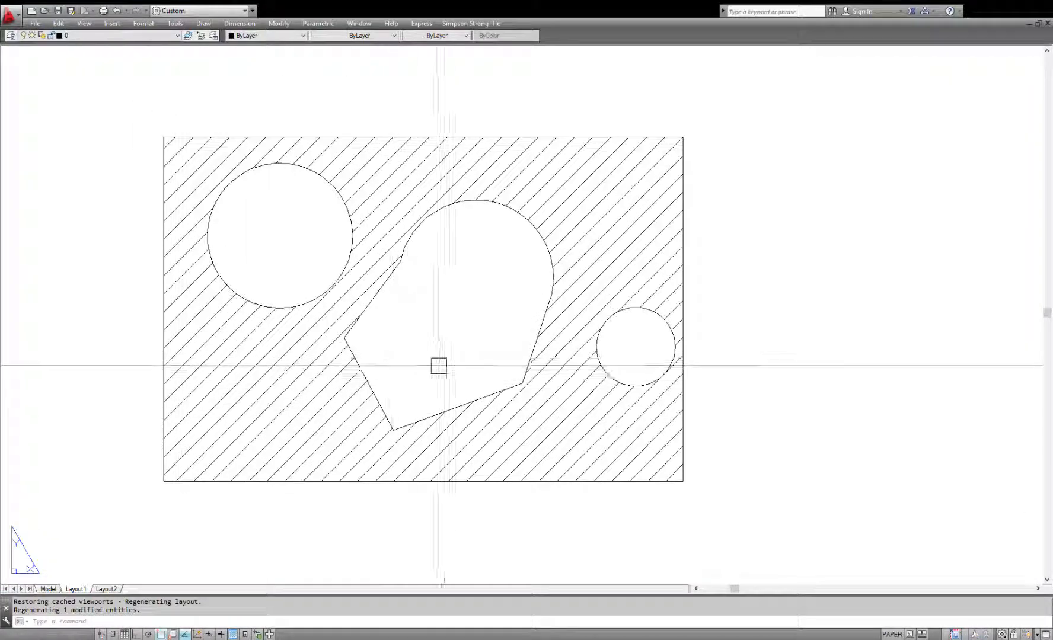
Step: Examine the True Color settings in the reference image in model space, and compare with the small circle in Layout1
left_click(49, 588)
scroll(390, 343, "down", 6)
scroll(766, 392, "up", 2)
scroll(767, 392, "up", 8)
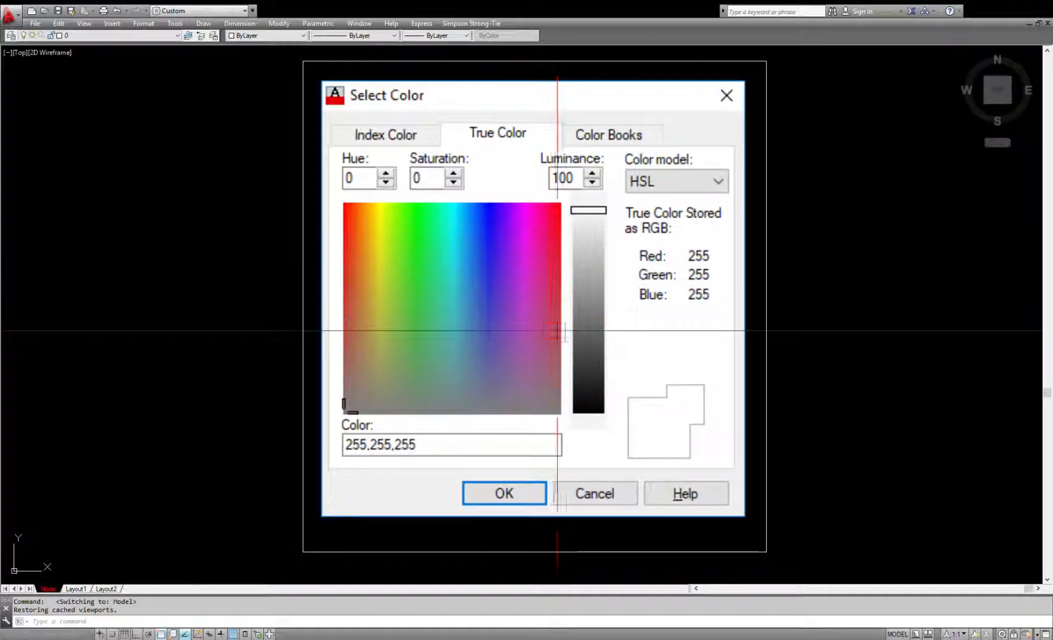
left_click(75, 589)
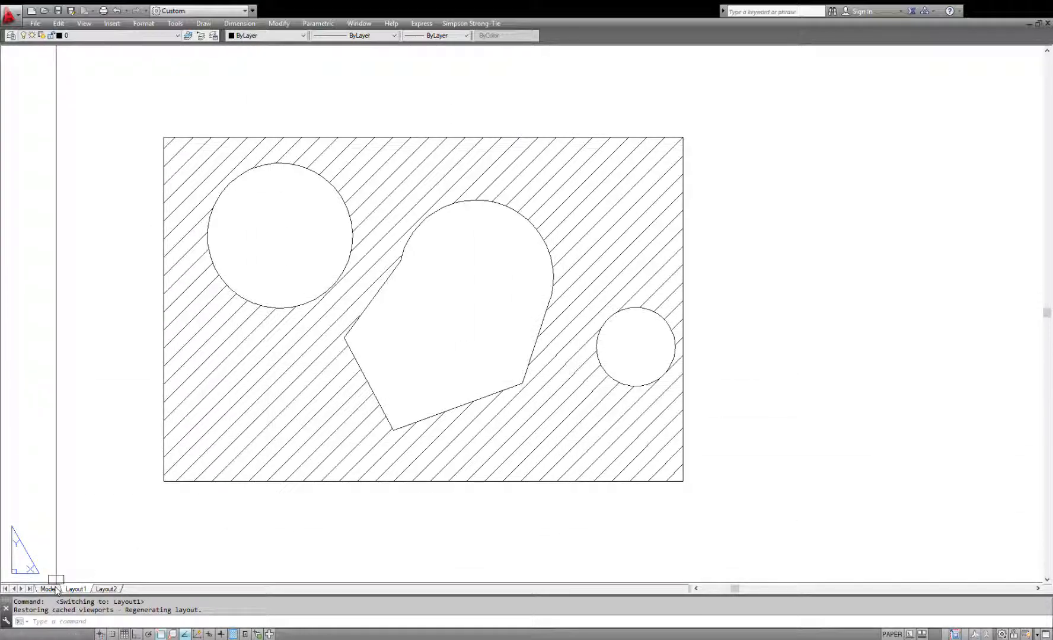
left_click(47, 589)
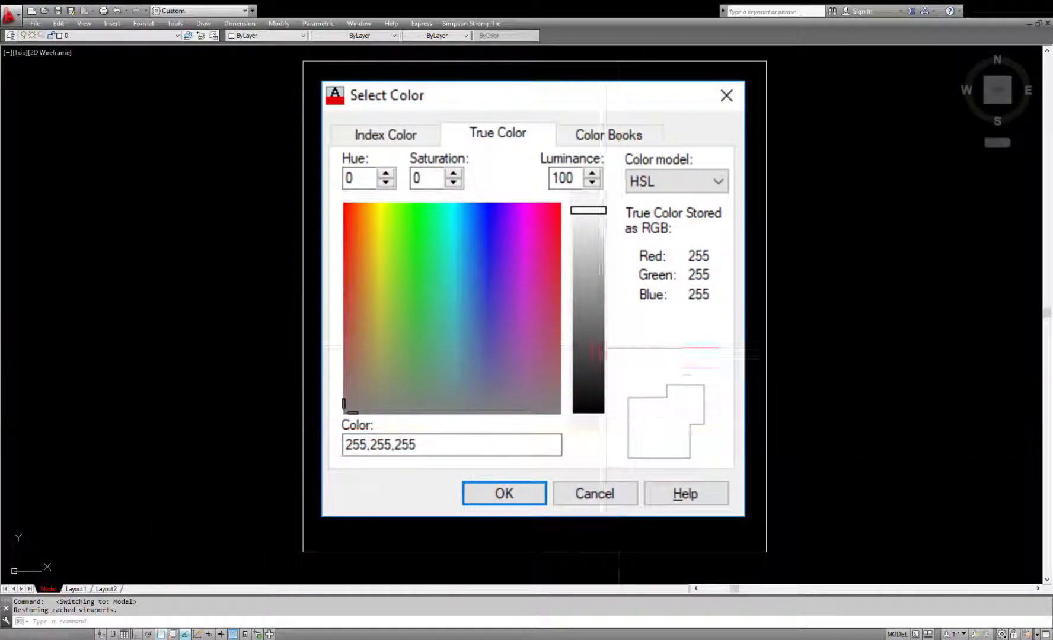
Step: Bring the small circle's white solid hatch to the front with the Draworder command's Front option
scroll(569, 346, "down", 10)
scroll(372, 311, "up", 6)
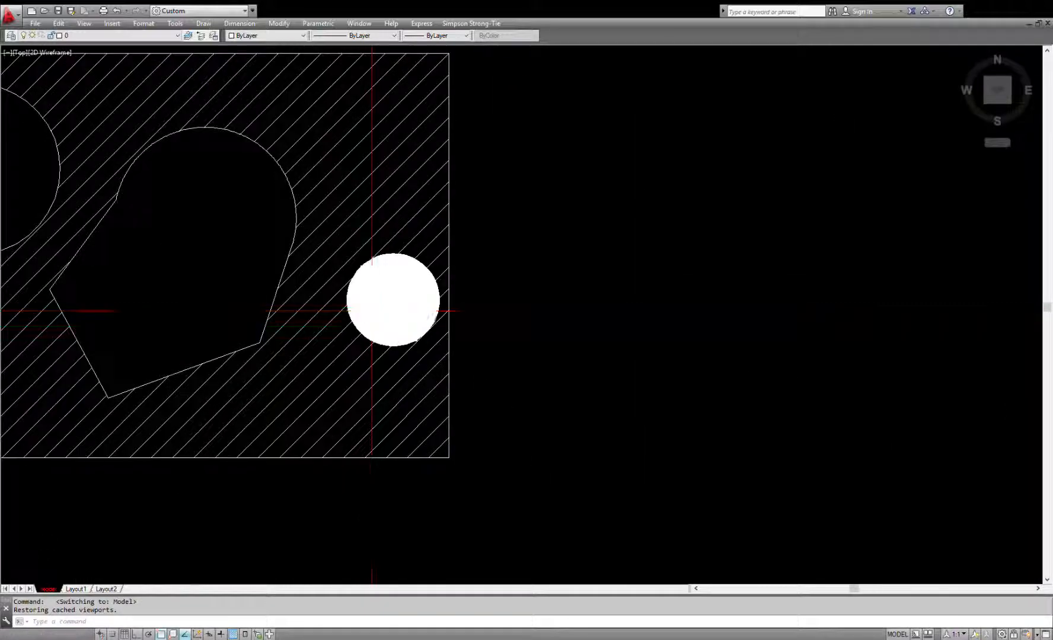
scroll(372, 311, "up", 4)
left_click(460, 285)
type("dr")
key("Return")
type("f")
key("Return")
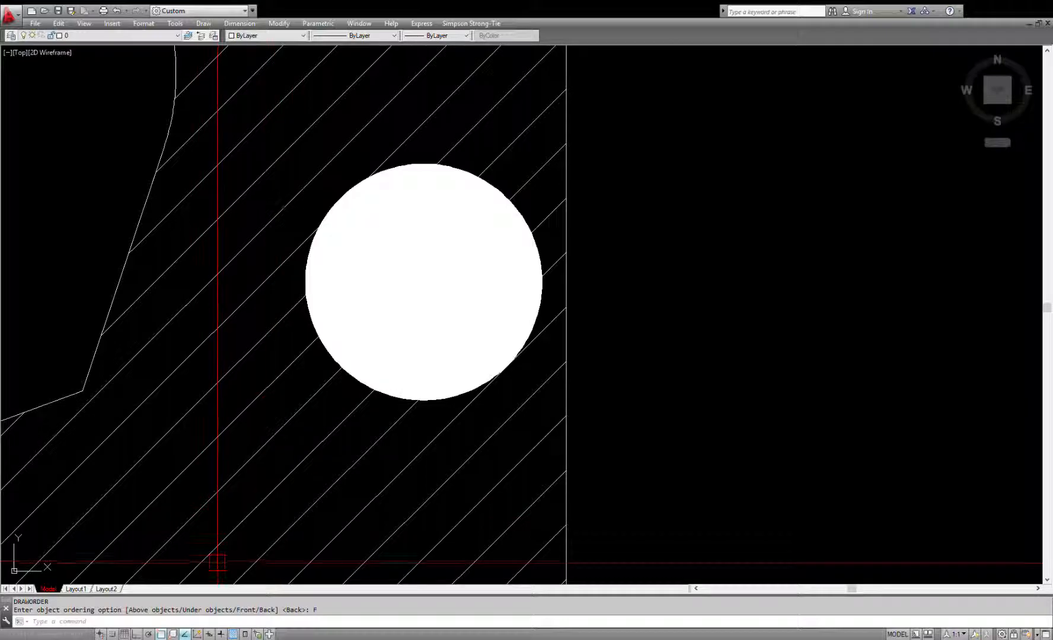
Step: Check how the small circle's white solid hatch masks the diagonal hatch lines in Layout1
left_click(76, 590)
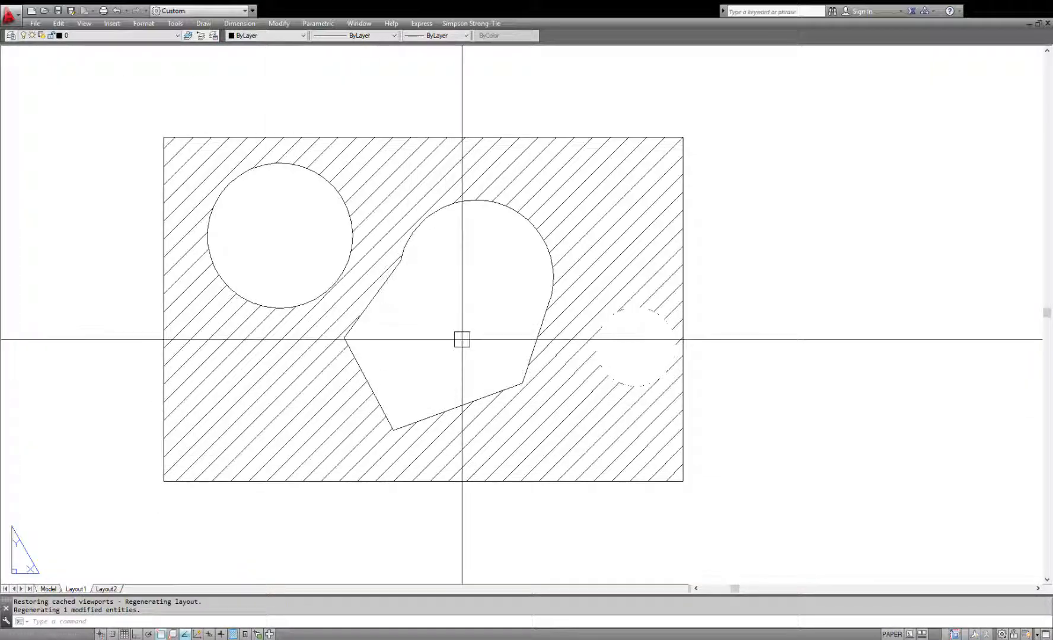
scroll(676, 363, "up", 2)
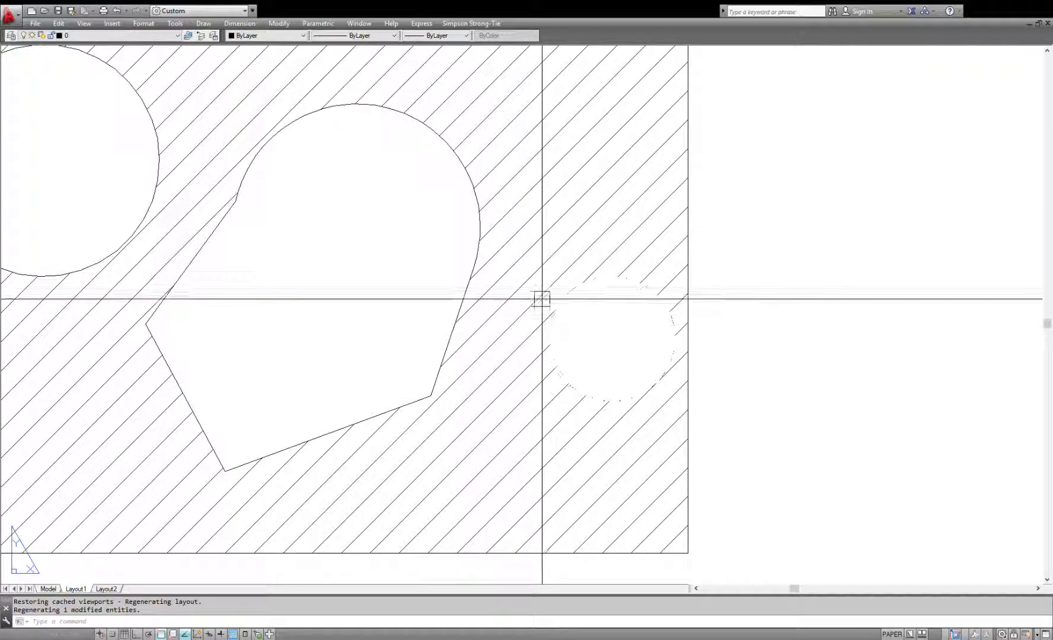
double_click(629, 317)
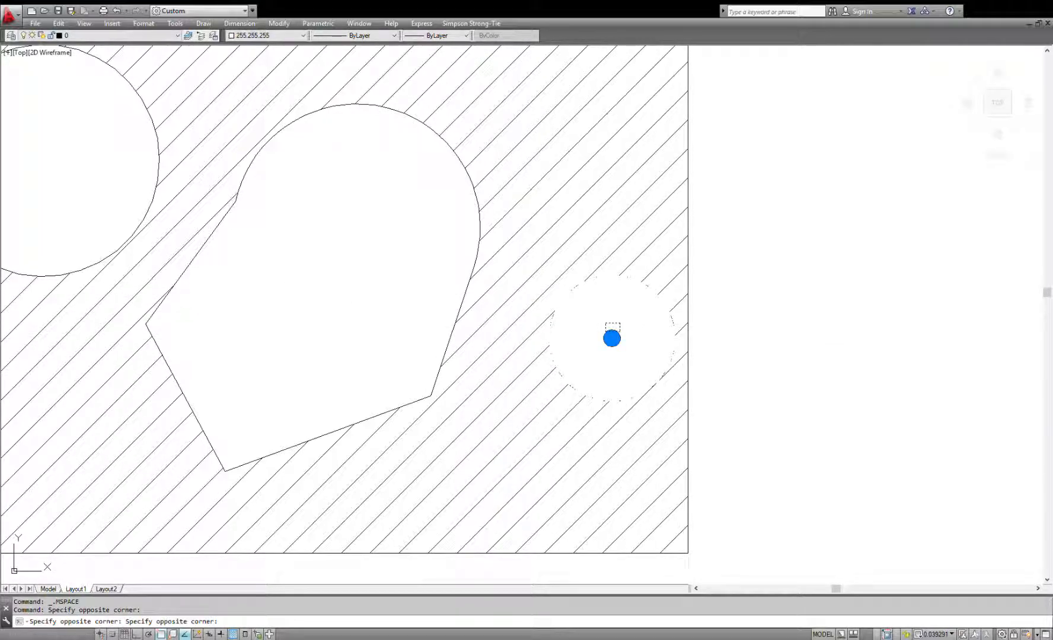
key("Return")
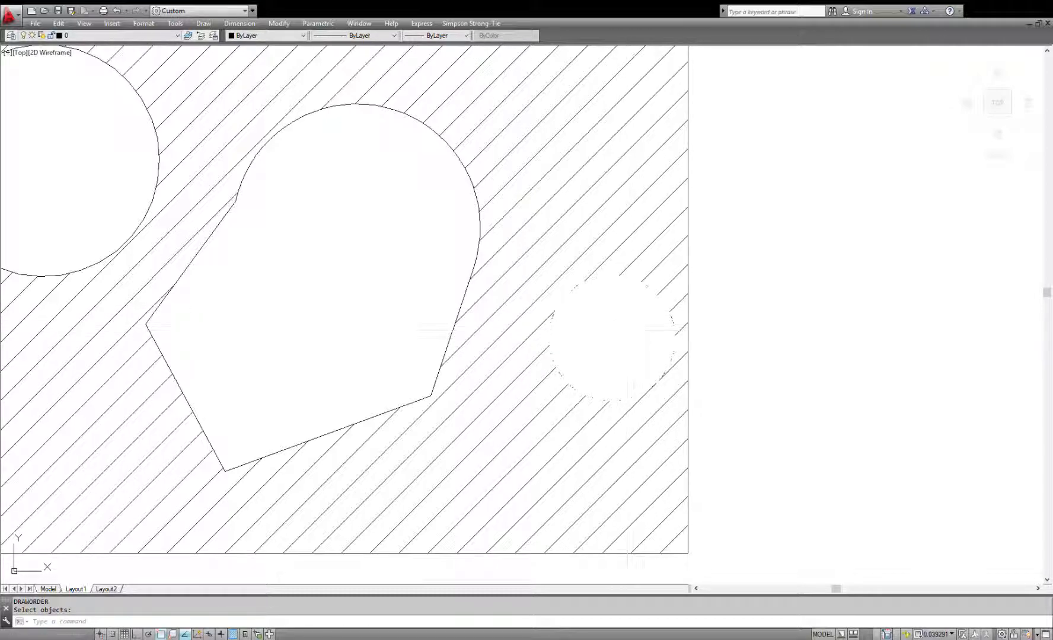
key("Escape")
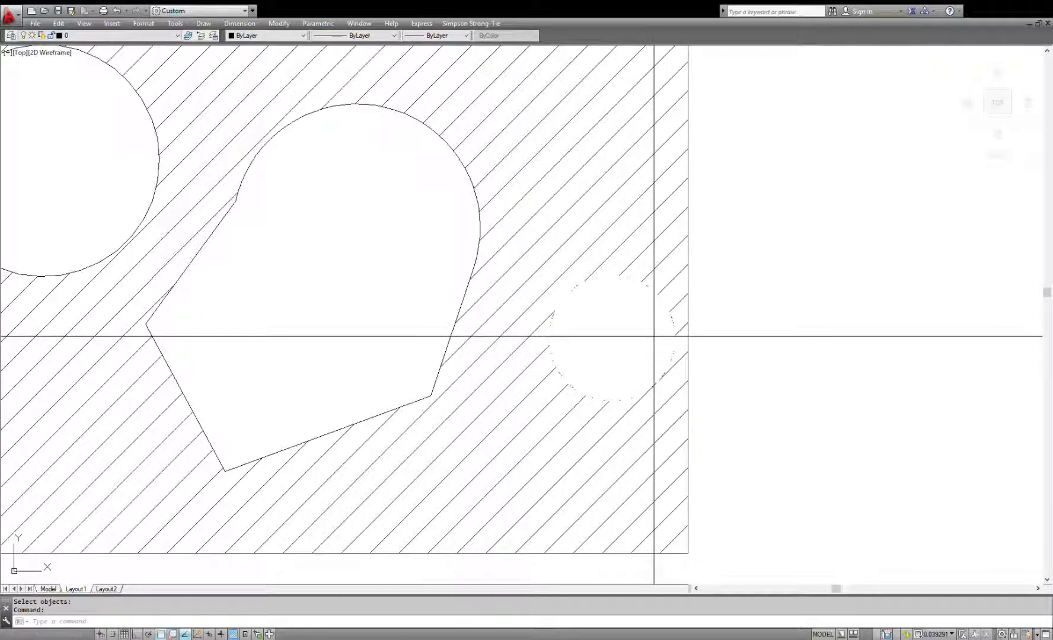
type("DR")
key("Return")
key("Escape")
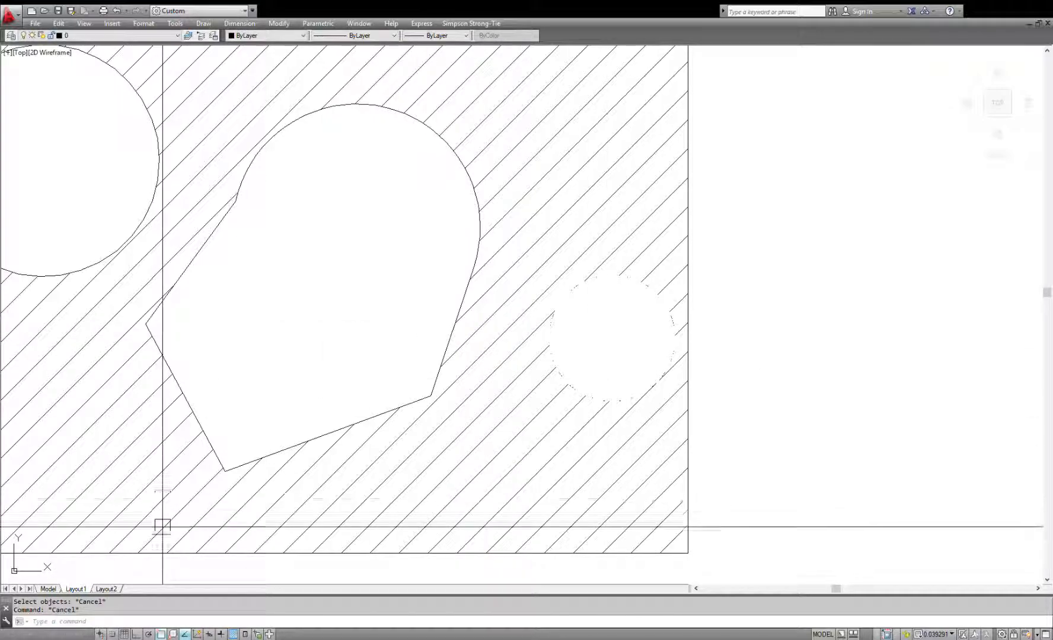
Step: Send the small circle's white solid hatch to the back in model space with Draworder's Back option
left_click(52, 592)
left_click(482, 382)
left_click(447, 294)
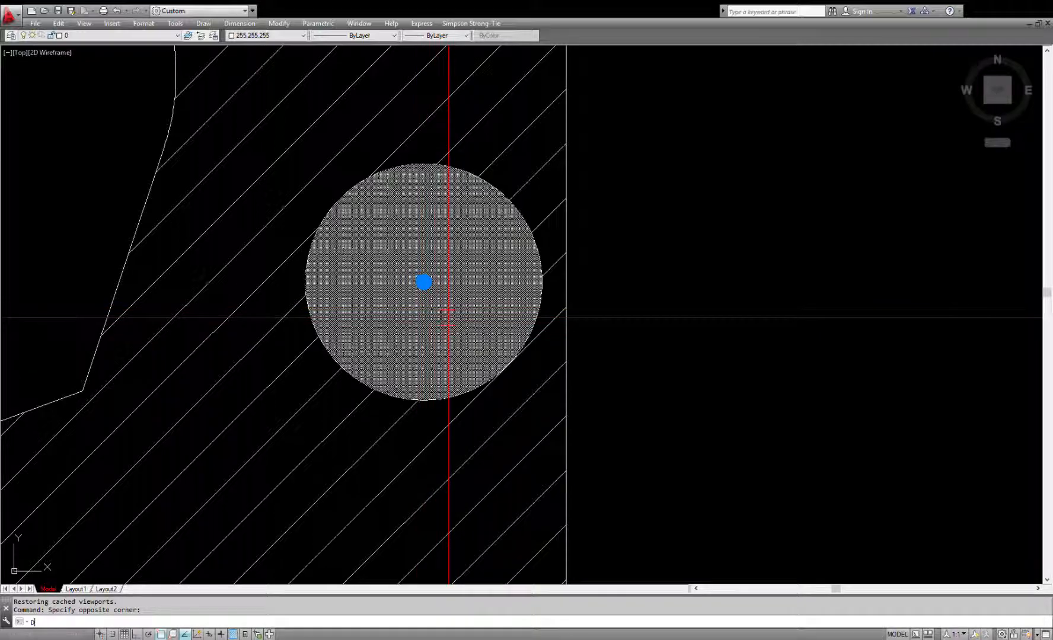
key("Return")
key("Return")
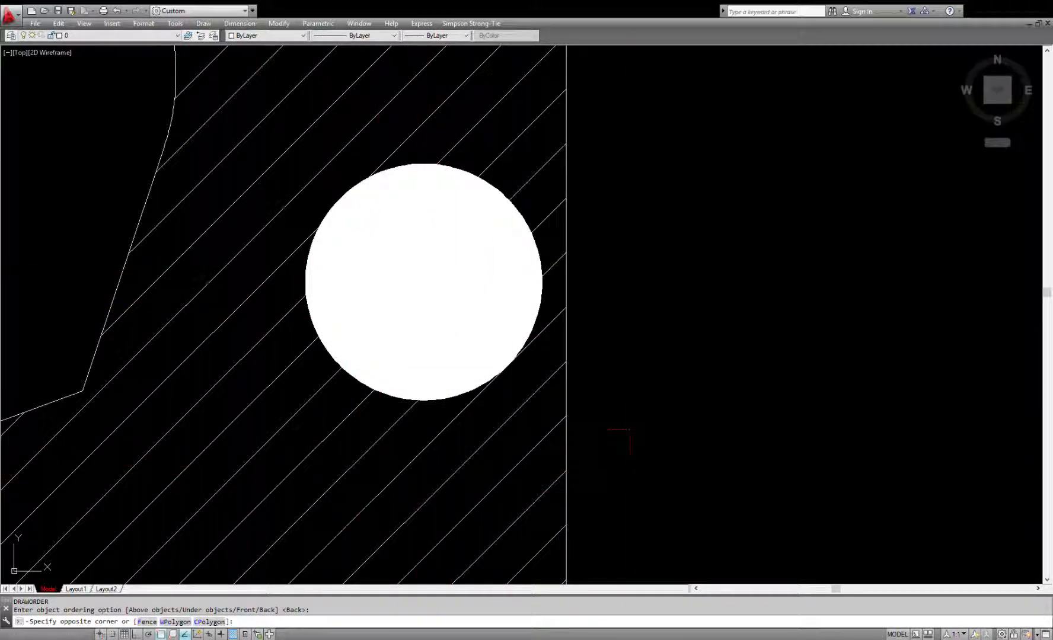
Step: Send the diagonal line hatch and its rectangle to the back, behind the small circle's white hatch
left_click(518, 507)
type("dr")
key("Return")
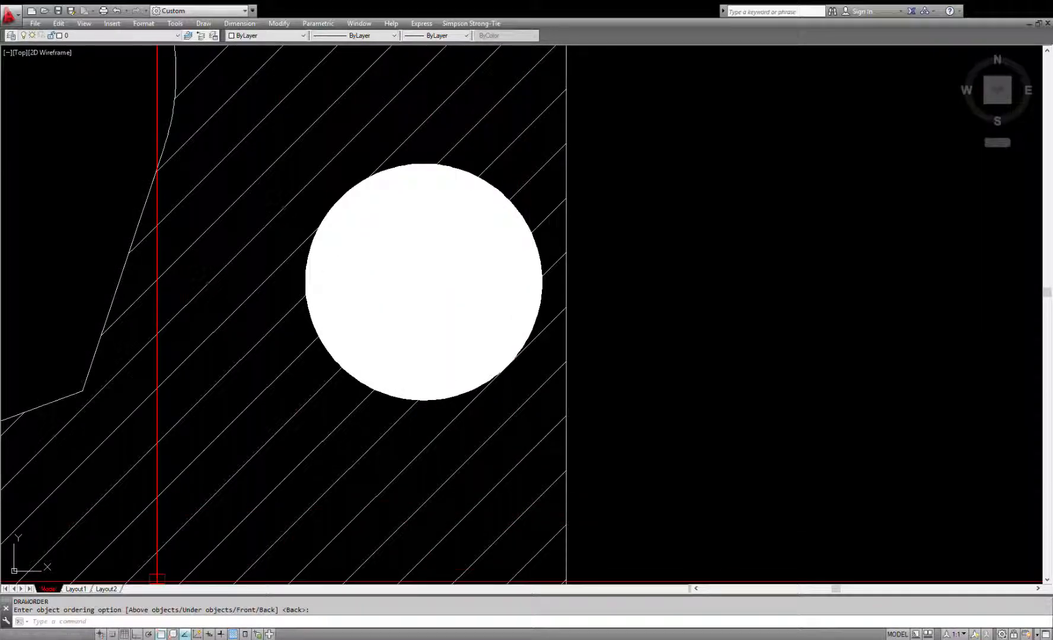
Step: Check the small circle's outline and mask in Layout1, and return to model space to view the whole hatched rectangle
left_click(76, 588)
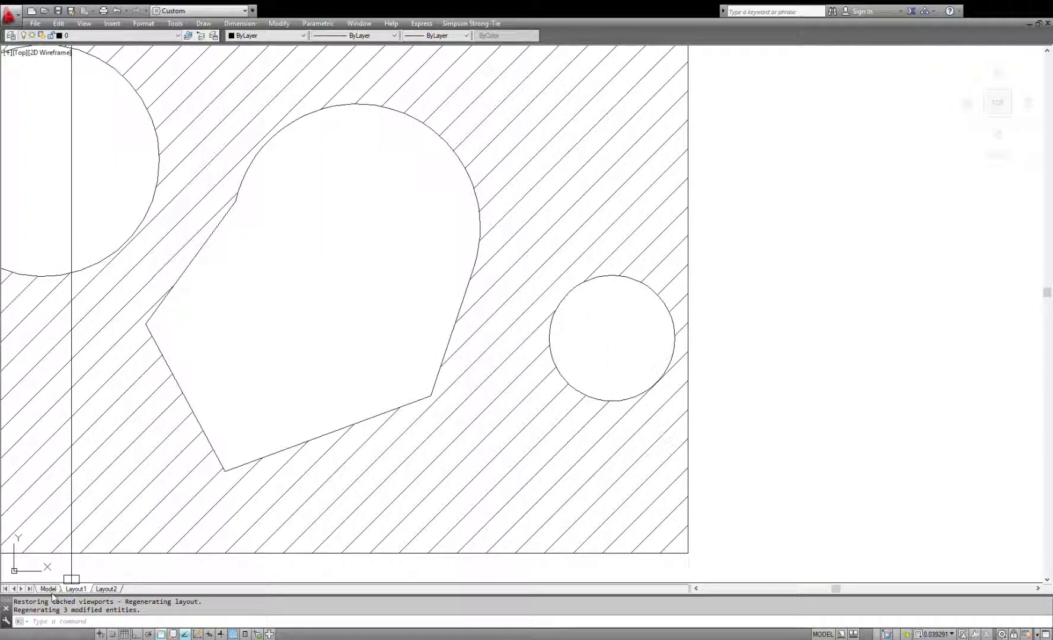
left_click(48, 589)
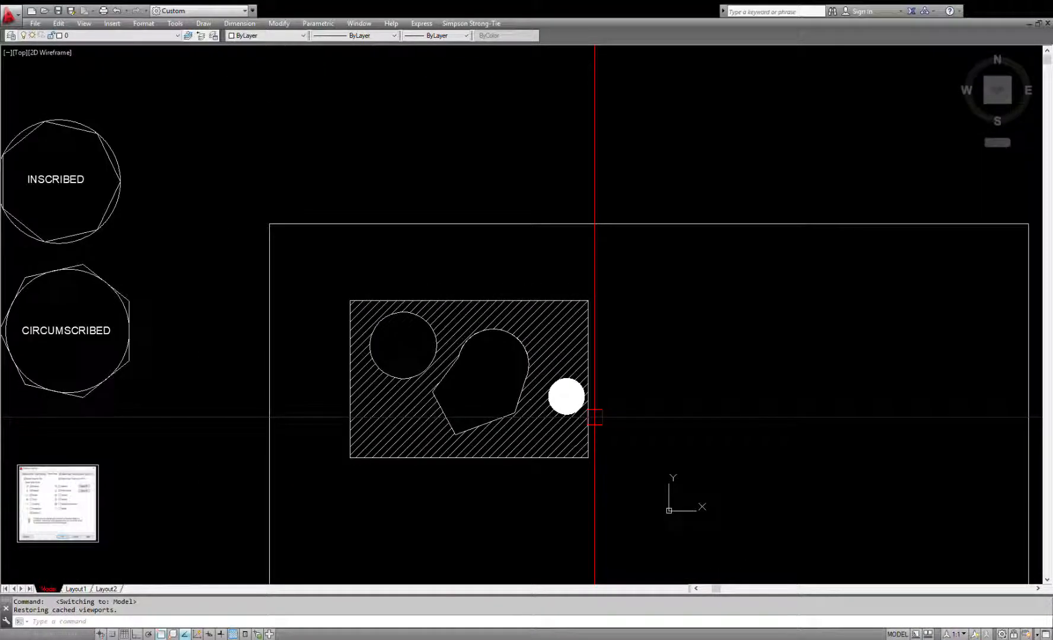
mouse_move(571, 440)
middle_mouse_down()
mouse_move(552, 387)
mouse_move(465, 305)
mouse_move(418, 288)
middle_mouse_up()
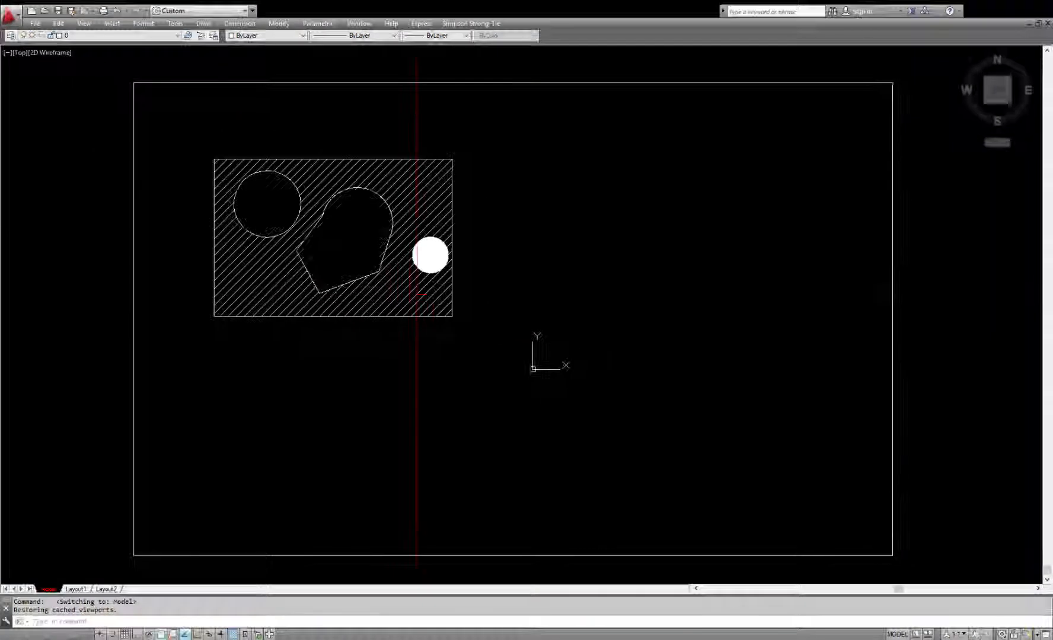
scroll(434, 311, "up", 2)
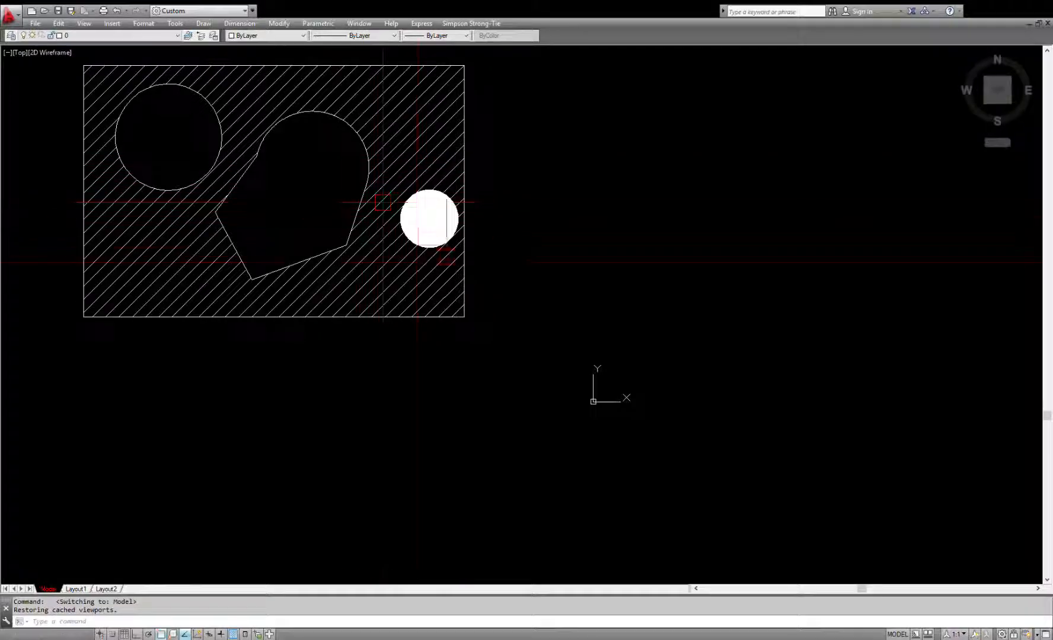
middle_click_drag(306, 155, 488, 249)
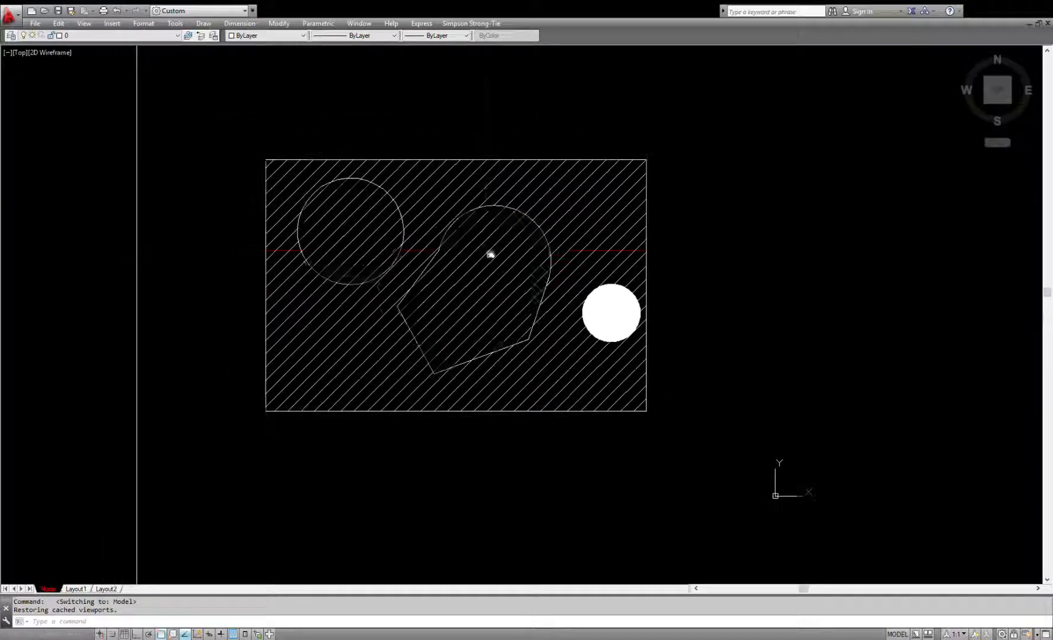
scroll(427, 243, "up", 2)
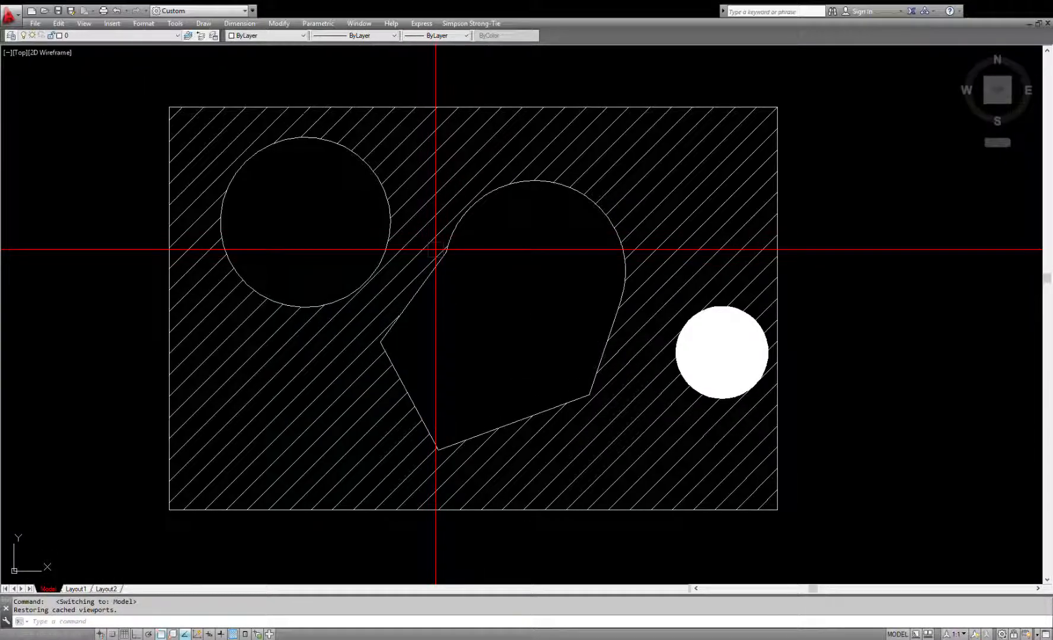